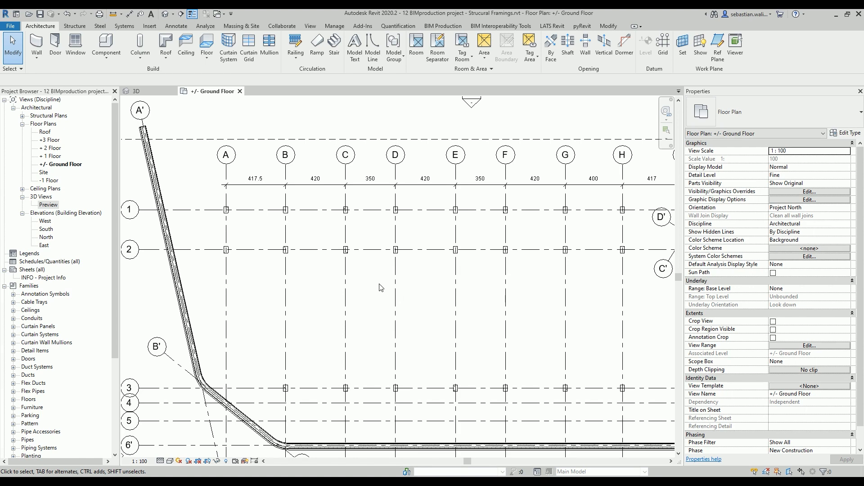
Step: Place M_W Shapes W310X38.7 beams on grid lines C, D, E and F in the ground floor plan
click(80, 28)
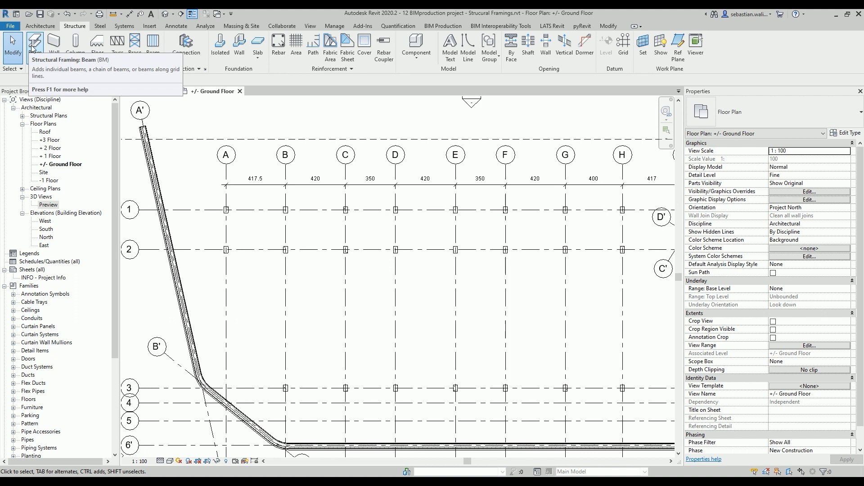
click(35, 41)
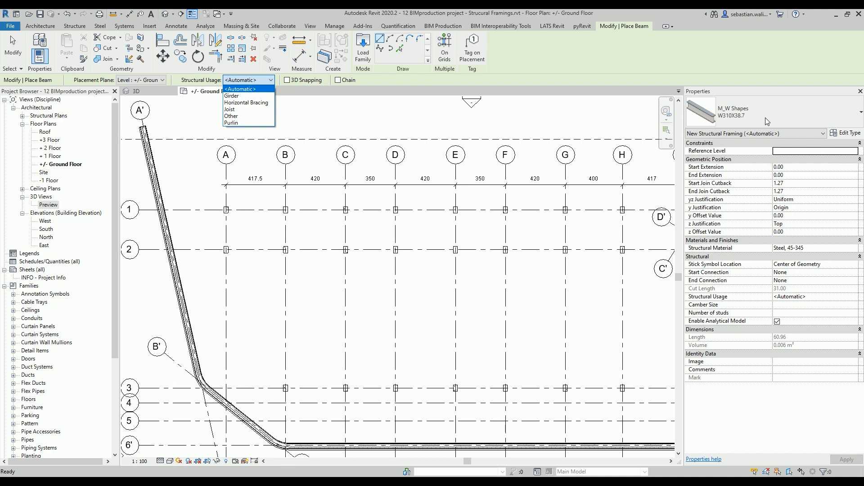
click(768, 120)
click(854, 117)
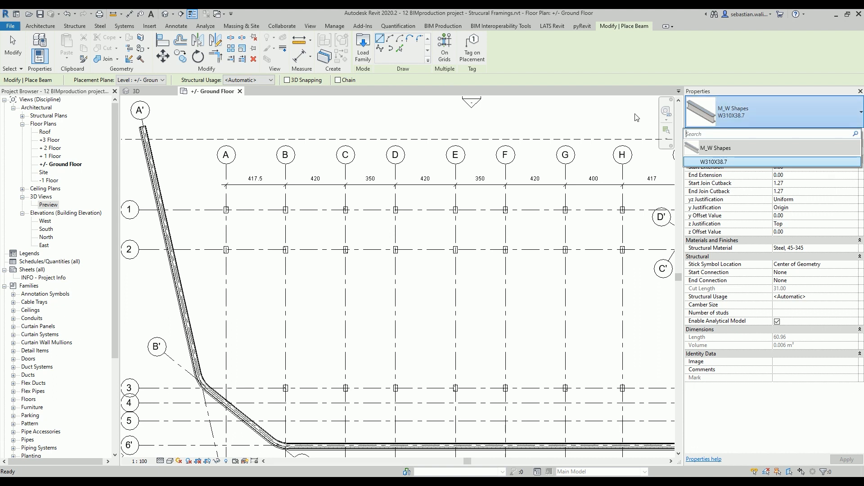
click(444, 45)
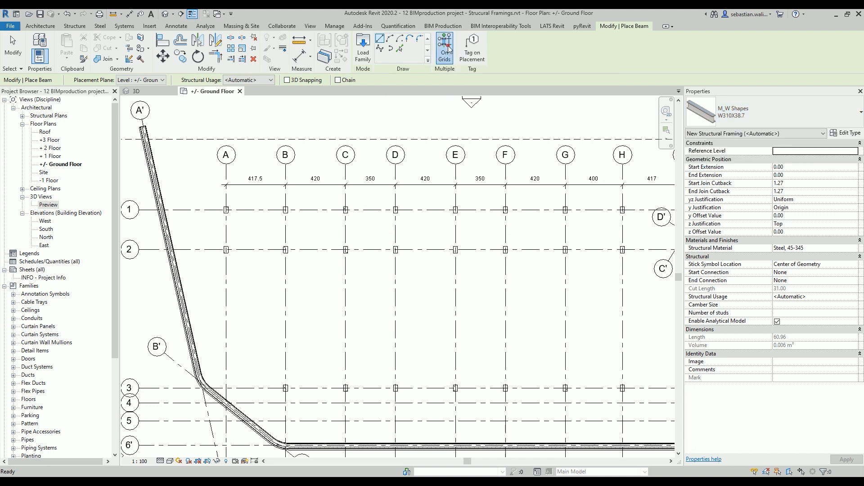
drag(529, 340, 320, 286)
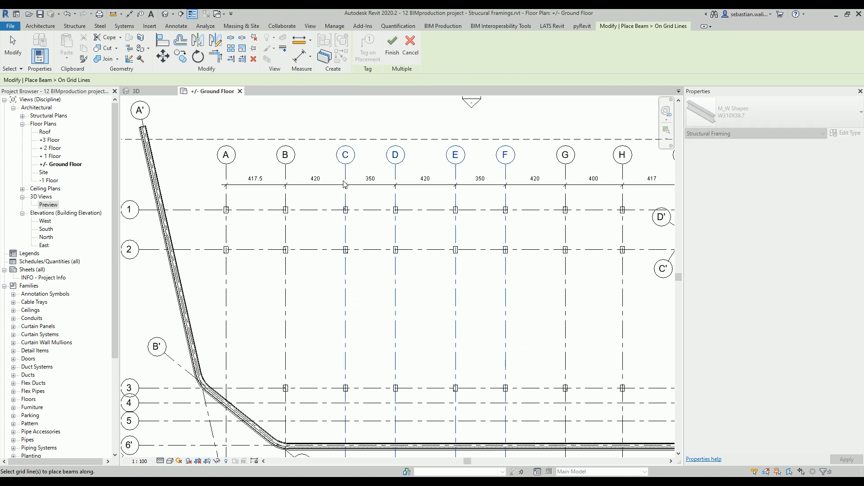
click(391, 52)
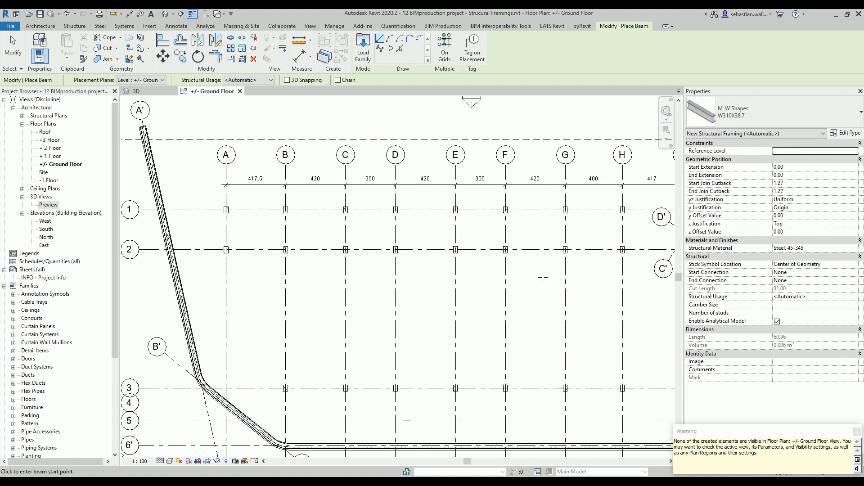
key(Escape)
key(Escape)
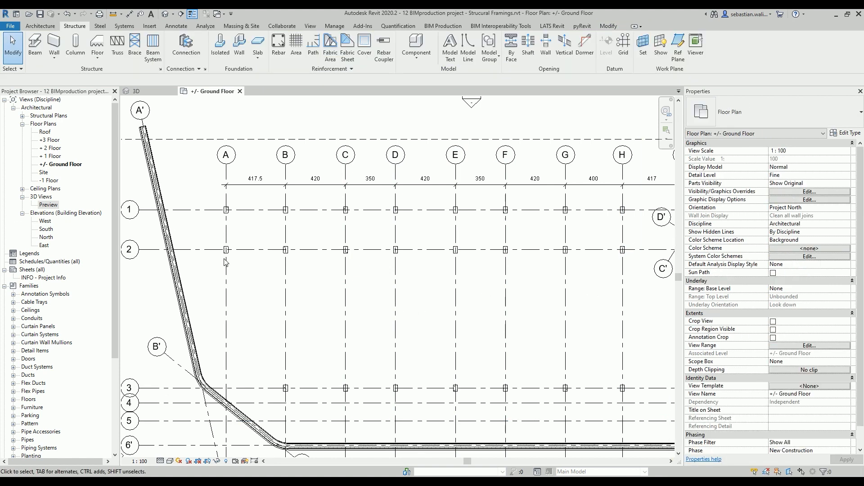
Step: In the Preview 3D view, select all instances of the W310X38.7 beam in the entire project and delete them
double_click(45, 206)
key(z)
key(r)
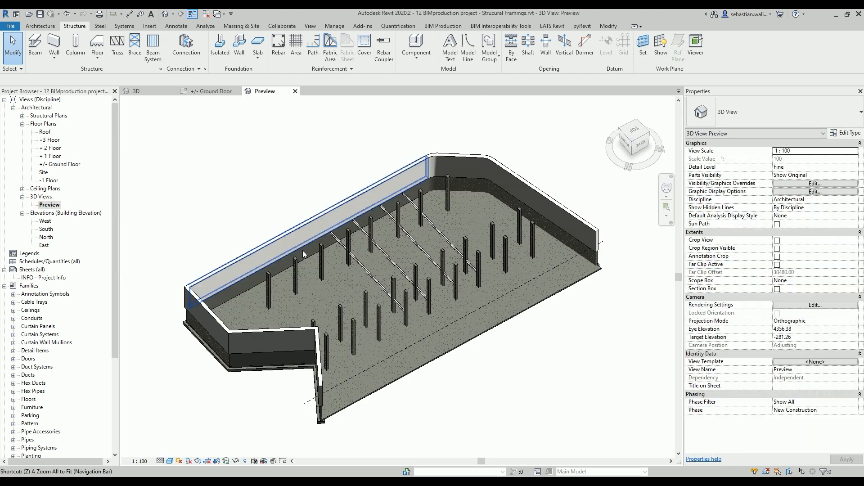
drag(307, 194, 489, 318)
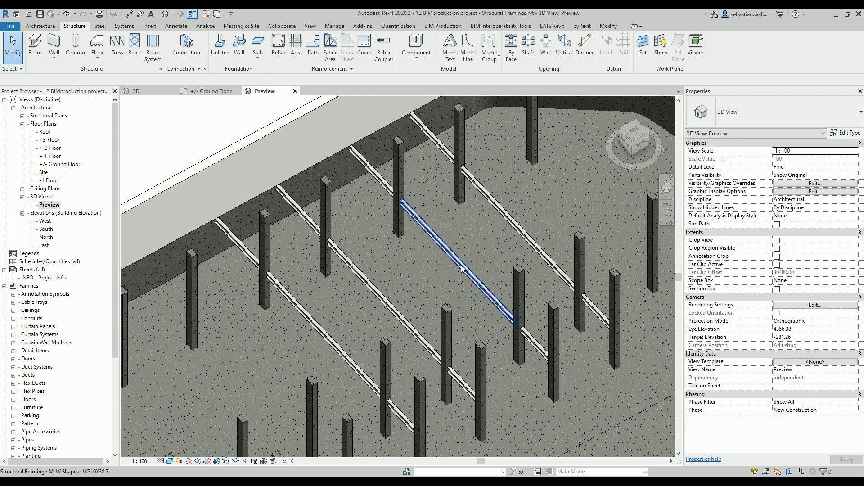
click(543, 255)
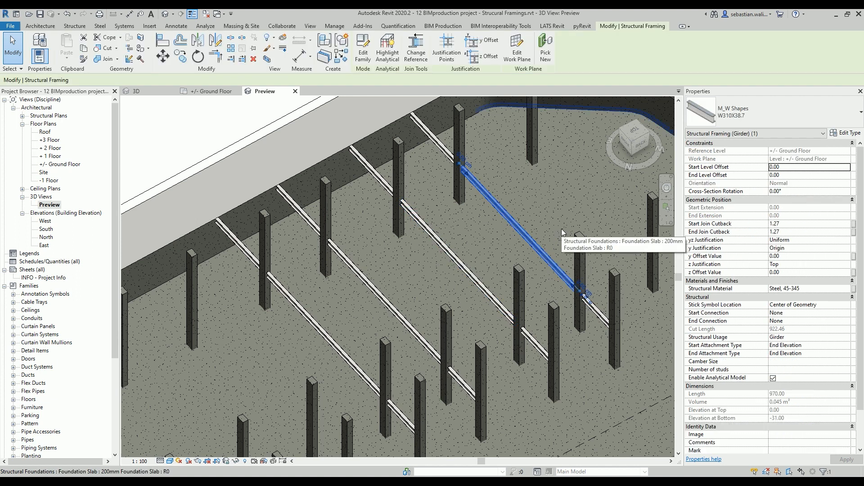
right_click(516, 227)
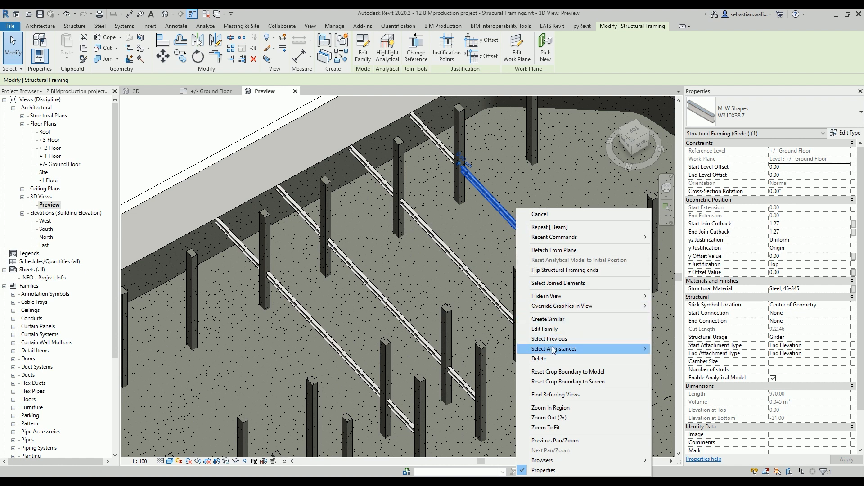
mouse_move(600, 349)
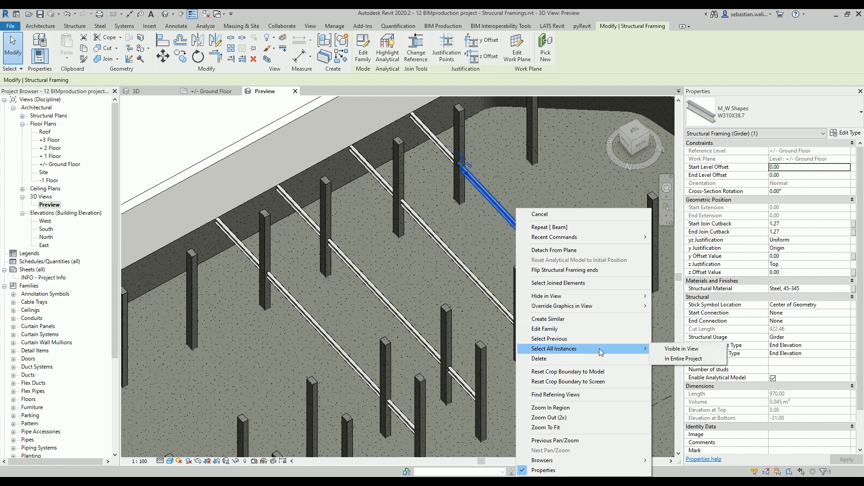
click(683, 359)
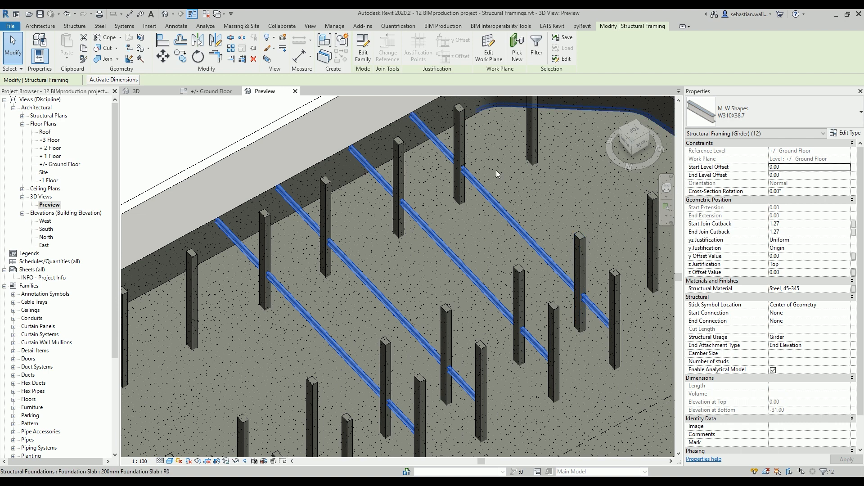
click(253, 59)
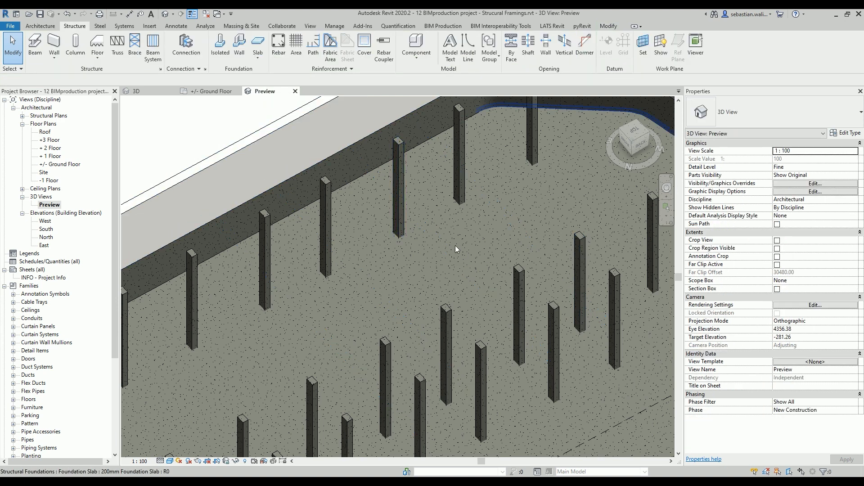
Step: Load the M_Concrete-Rectangular Beam family from the Structural Framing, Concrete folder of the US Metric library
click(36, 45)
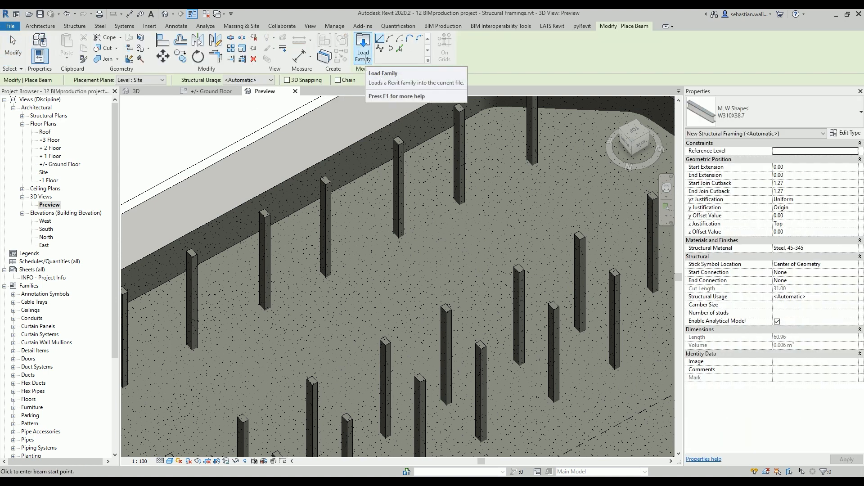
click(363, 58)
click(498, 159)
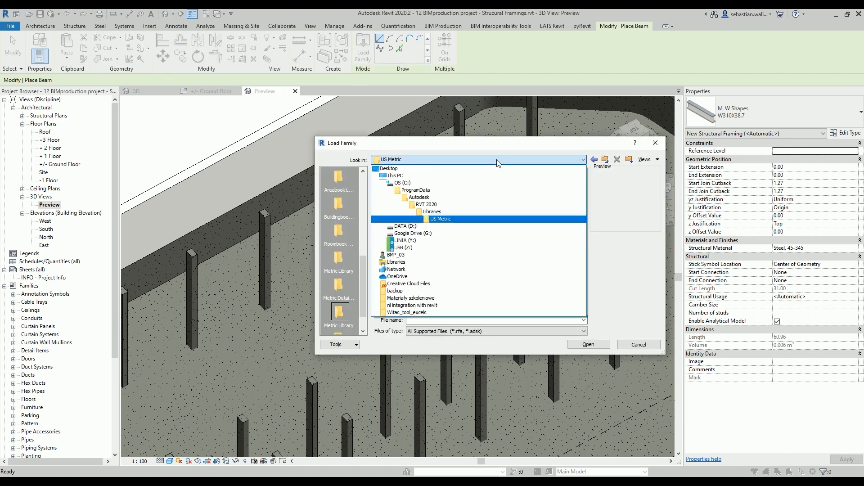
click(454, 220)
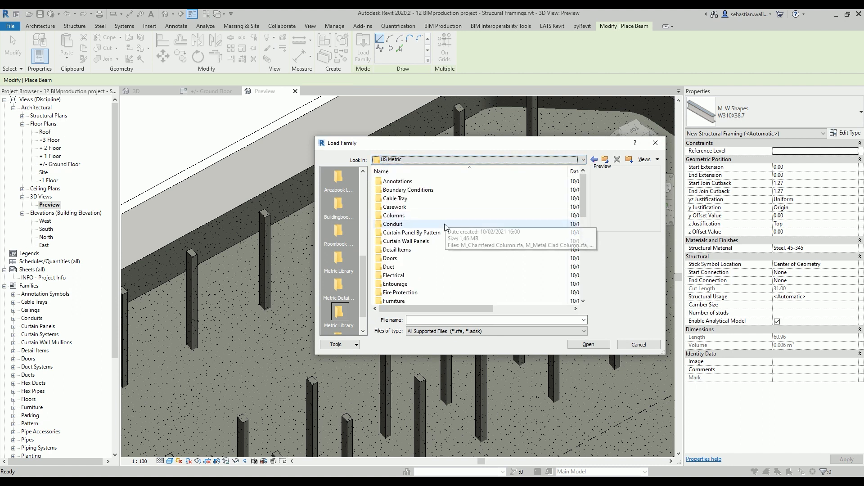
scroll(445, 230, down, 5)
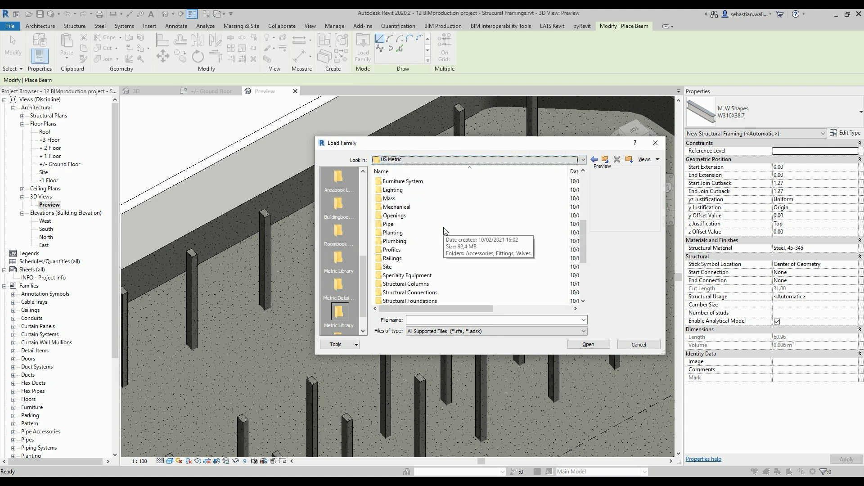
scroll(427, 291, down, 2)
click(426, 288)
double_click(426, 288)
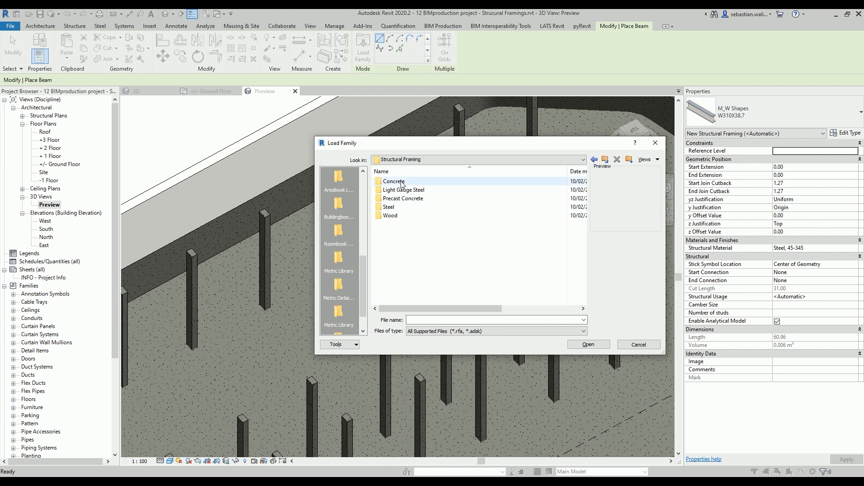
double_click(402, 182)
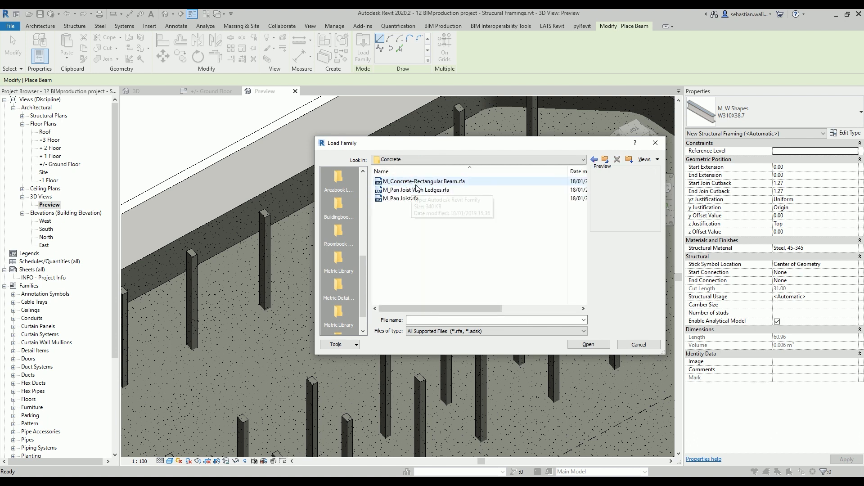
click(415, 182)
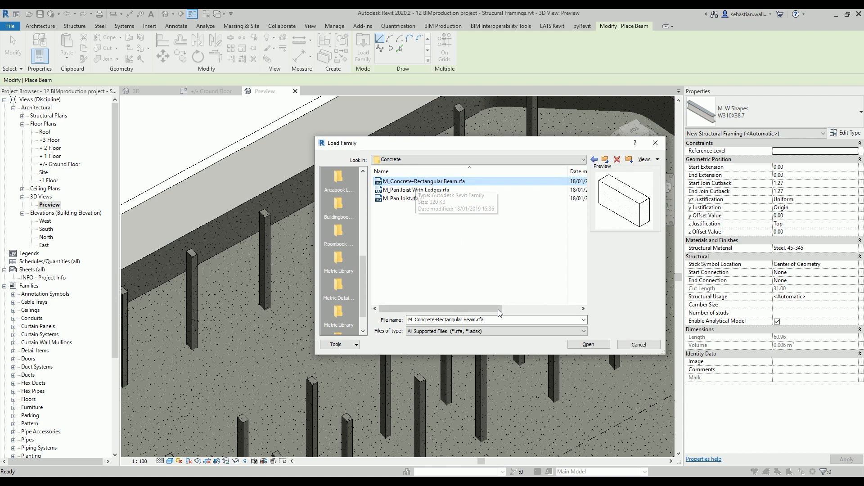
click(587, 347)
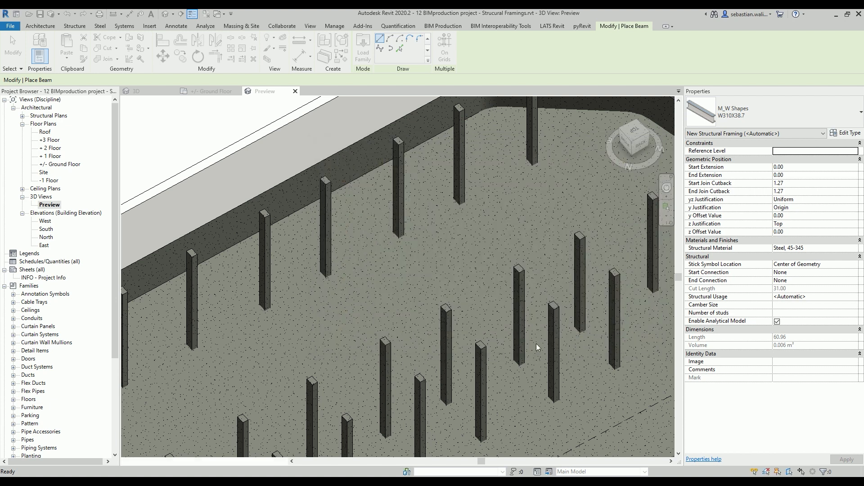
key(Escape)
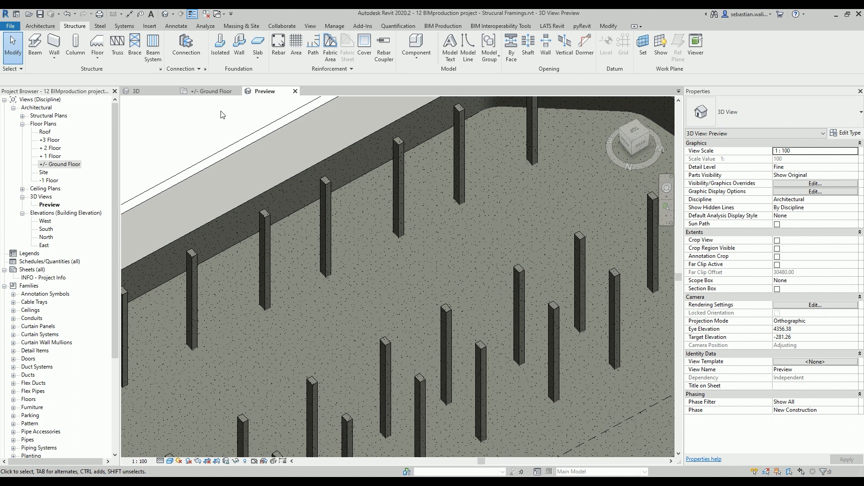
Step: On the +/- Ground Floor plan, place 400 x 800mm concrete beams between the row 3 and row 2 columns on grids B, C, D and E
click(211, 94)
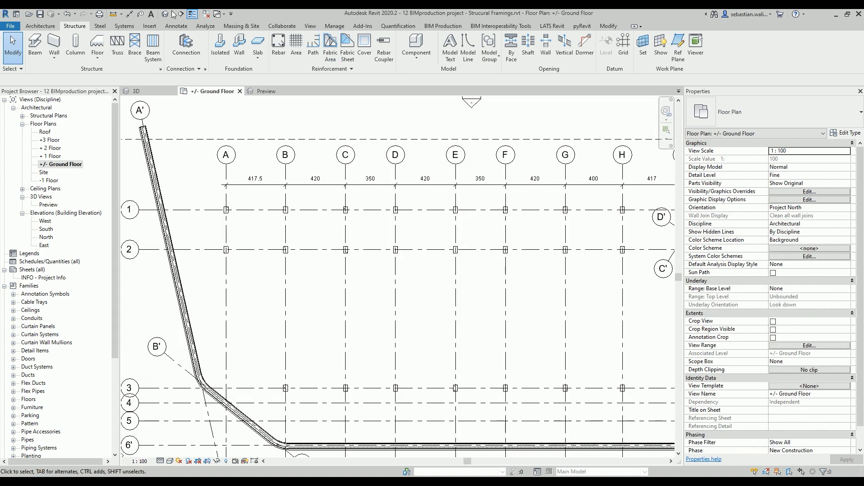
click(35, 45)
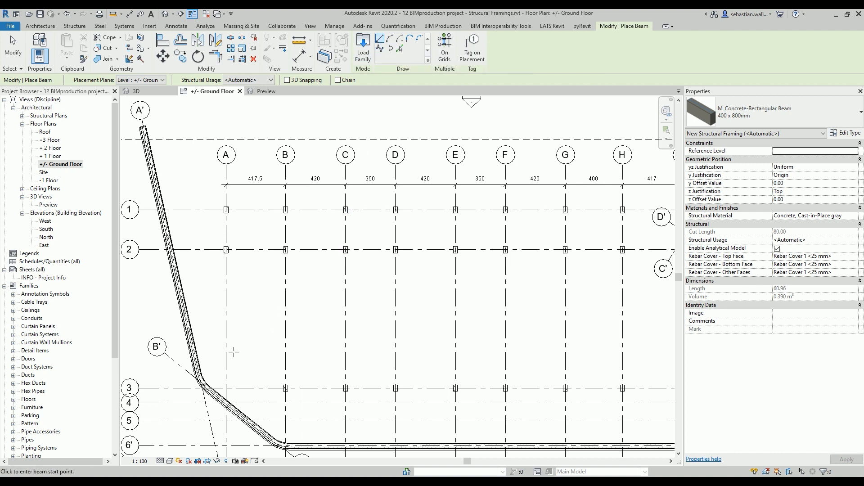
click(285, 388)
click(286, 250)
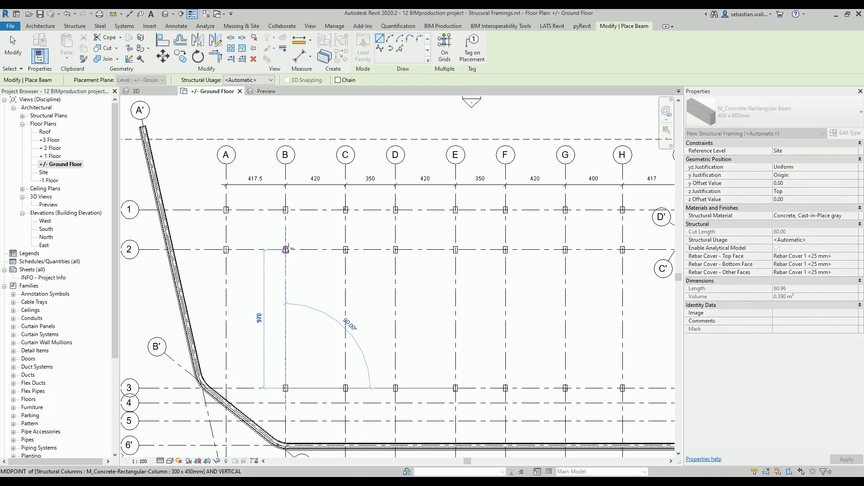
click(346, 388)
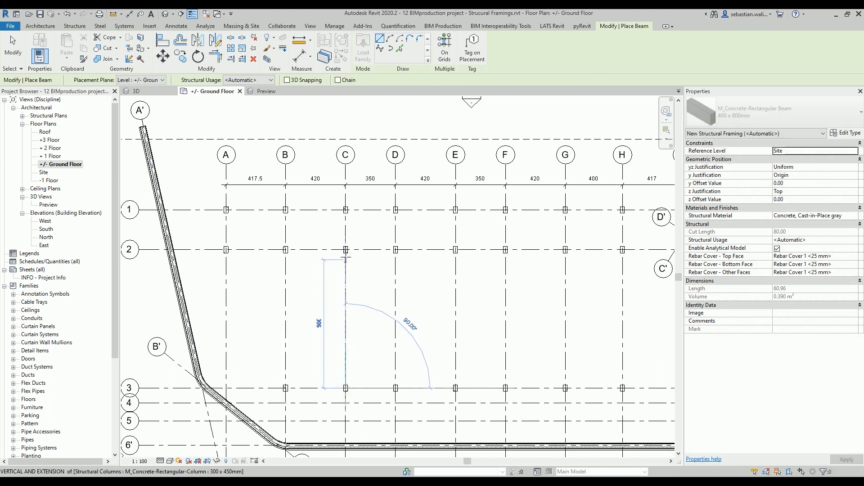
click(345, 250)
click(396, 388)
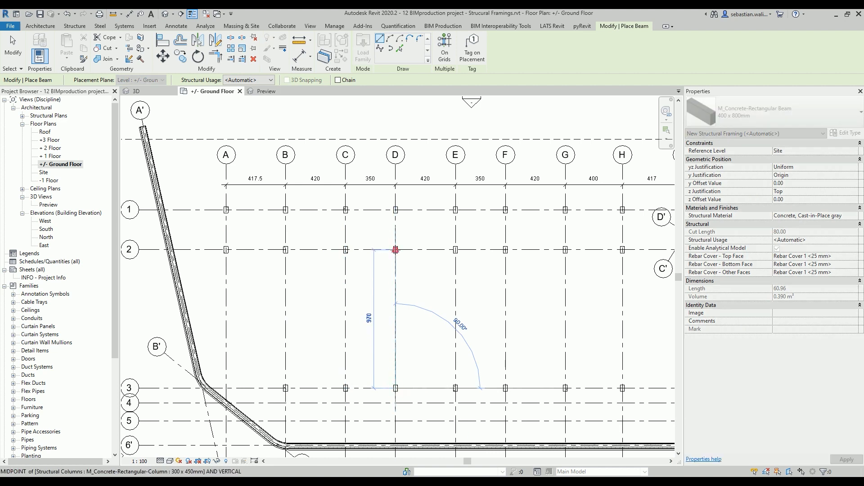
click(396, 249)
click(456, 388)
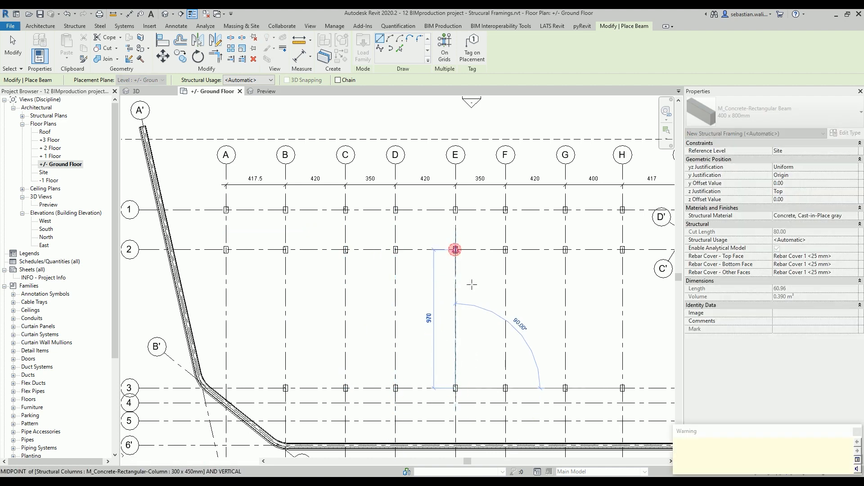
click(455, 250)
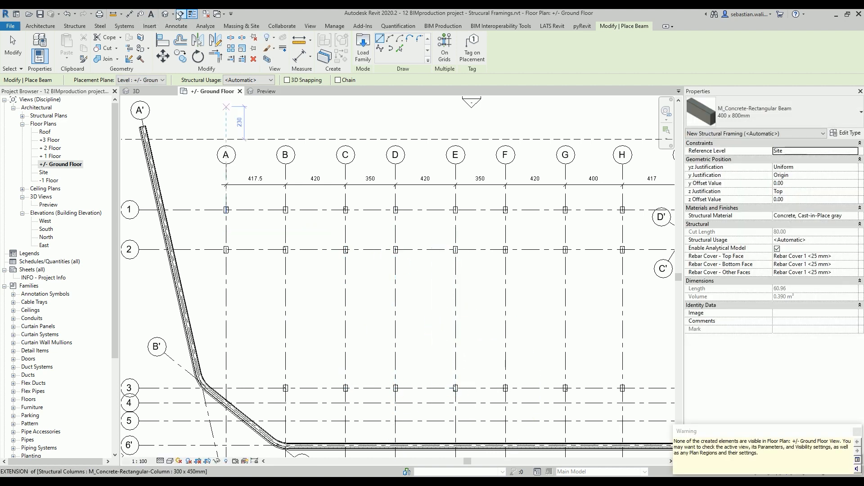
Step: Cut a section just below grid 2 across grids B to E with a far clip offset of about 205, and open its view
click(181, 14)
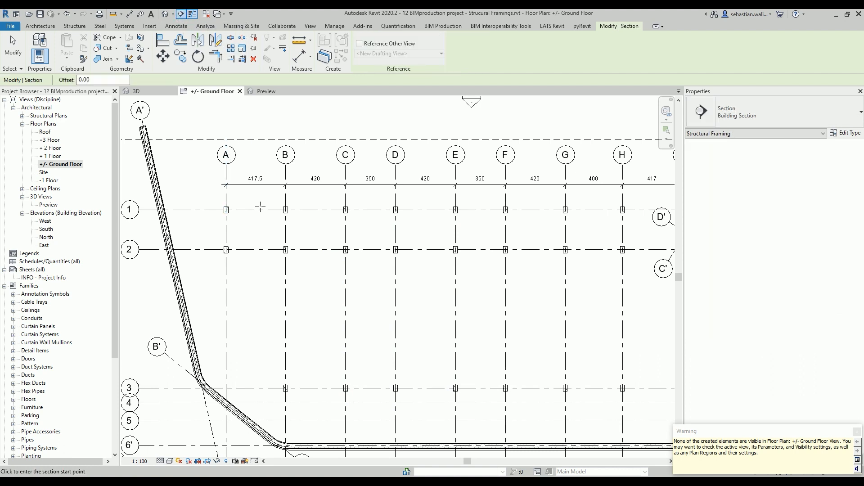
click(270, 270)
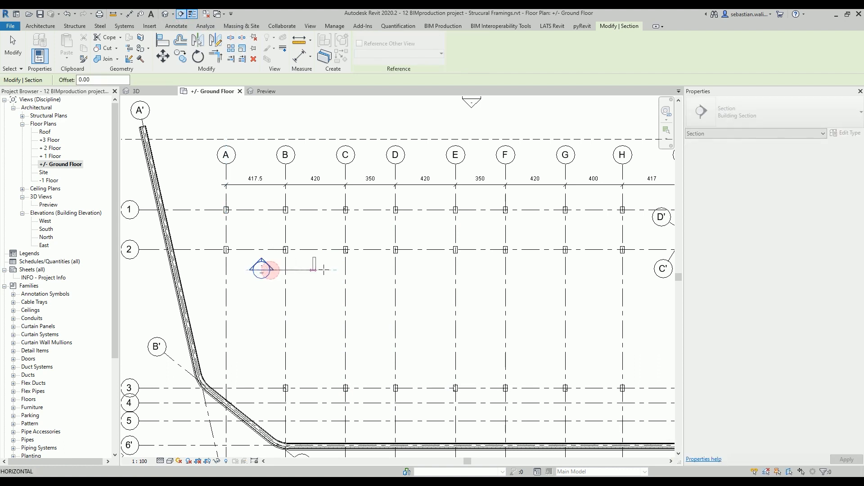
click(472, 270)
drag(371, 102, 370, 242)
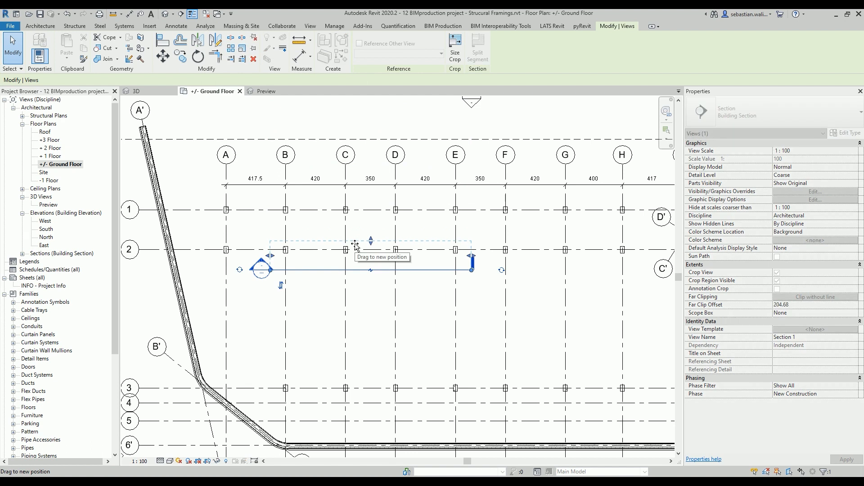
right_click(282, 270)
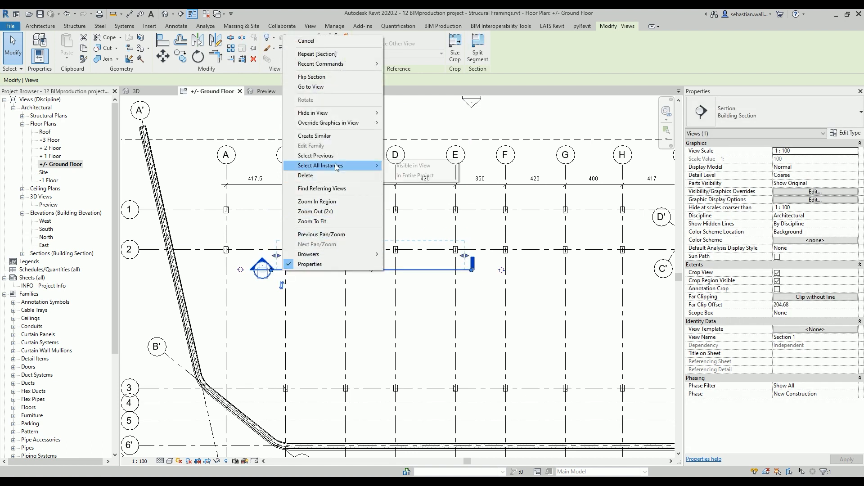
click(335, 87)
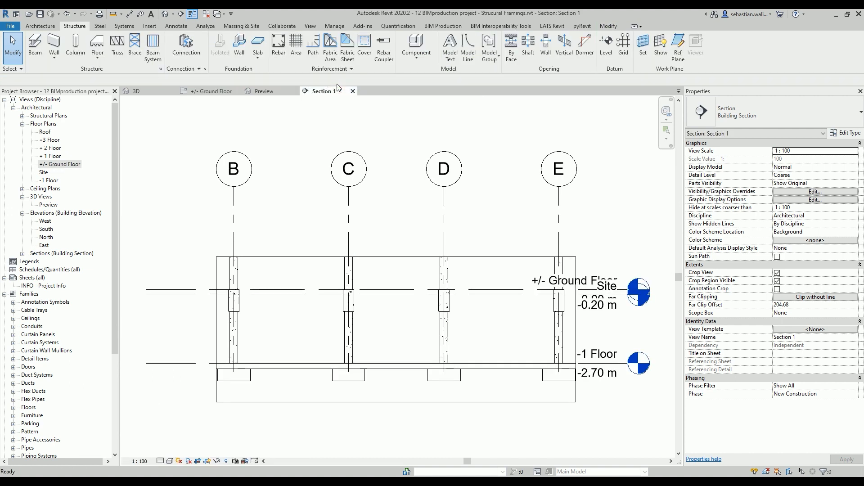
Step: Duplicate the type of the concrete beam on grid C in Section 1 and name the new type 300 x 400mm
click(350, 300)
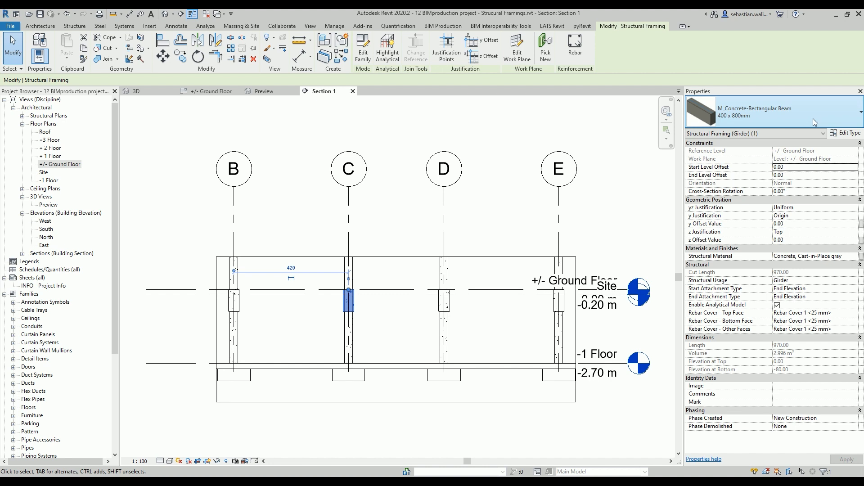
click(843, 133)
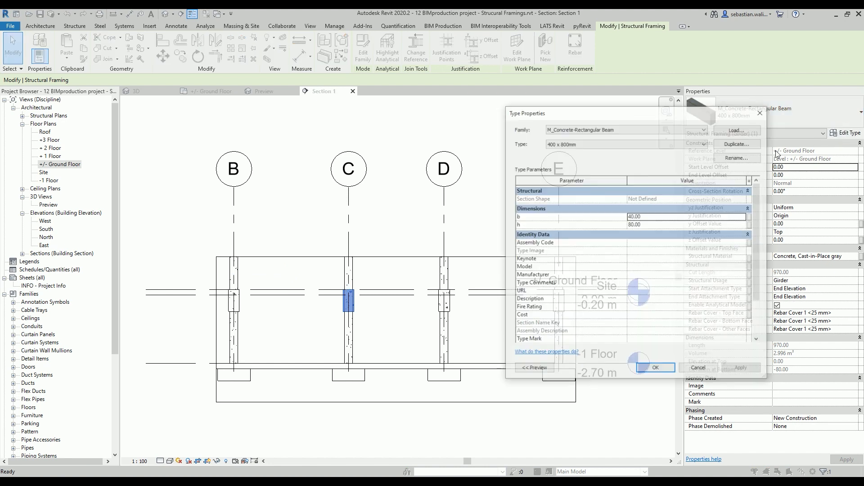
click(637, 240)
key(BackSpace)
drag(605, 240, 587, 241)
text(30)
click(616, 239)
key(BackSpace)
text(400mm)
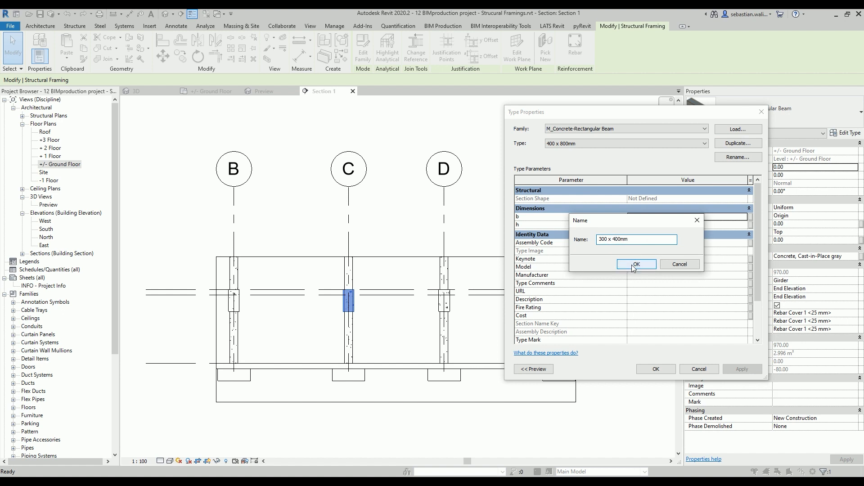
click(636, 265)
Step: Set the 300 x 400mm beam type's dimensions to b 30 and h 40 and apply them
click(649, 218)
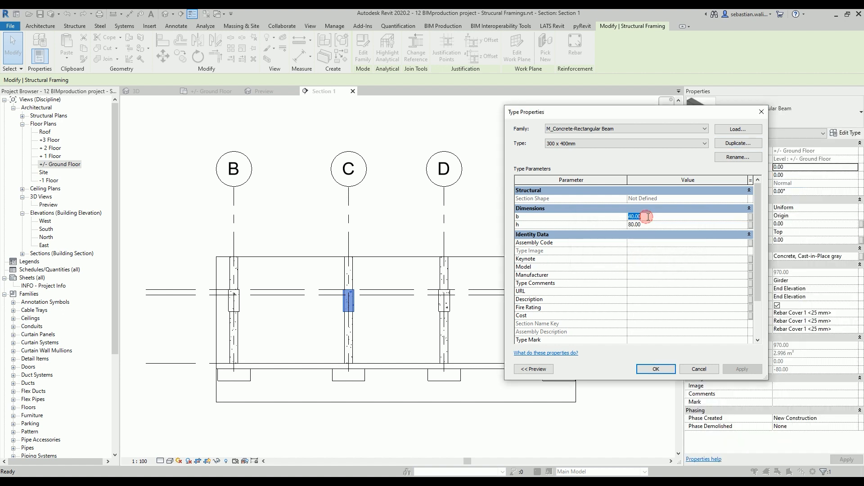
click(649, 226)
text(40)
click(656, 370)
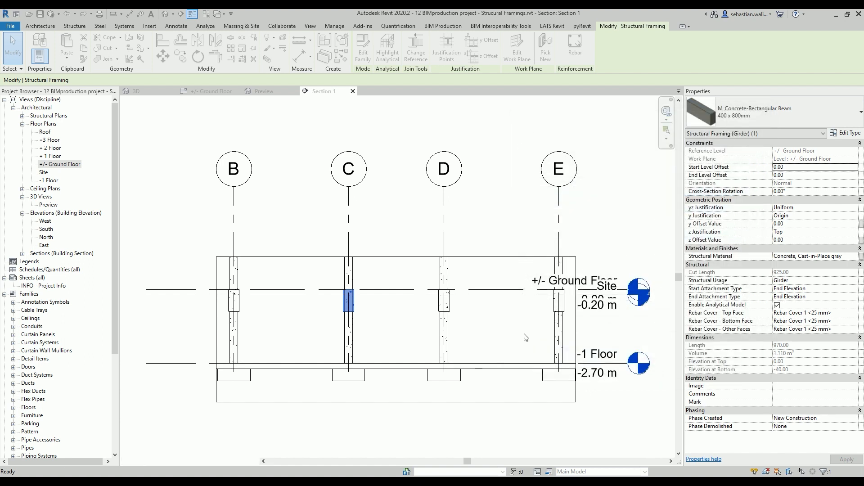
scroll(340, 304, up, 3)
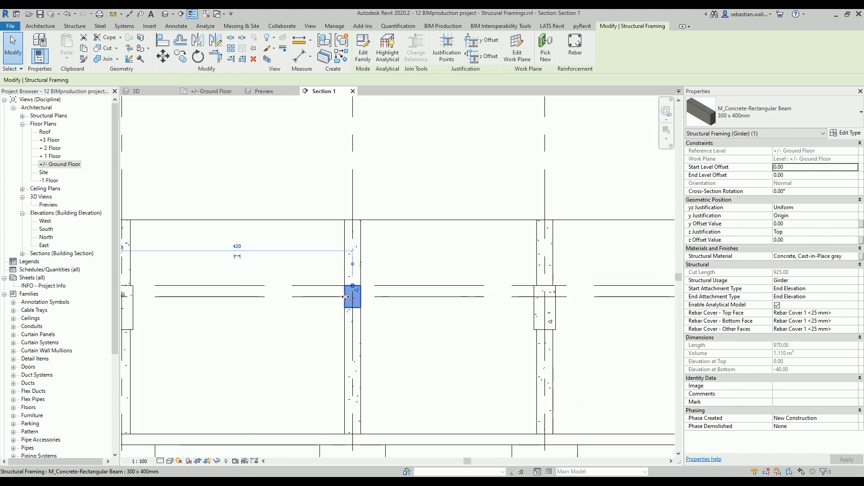
scroll(345, 296, down, 1)
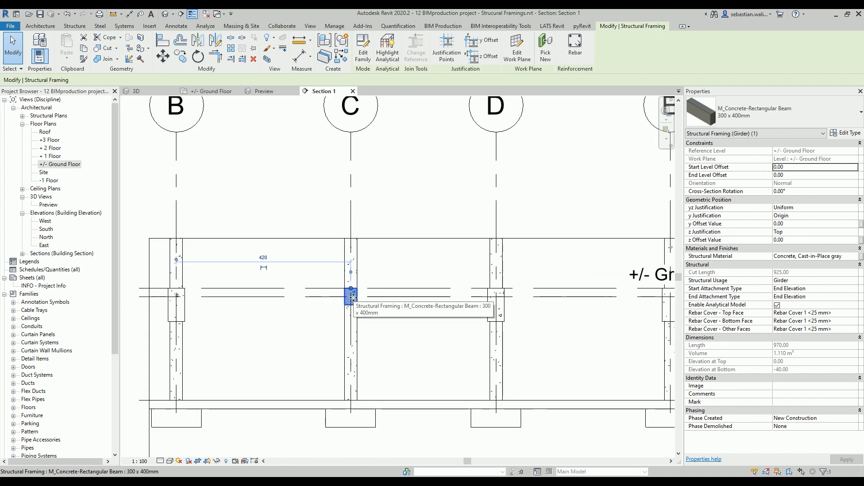
Step: Select all instances of the 400 x 800mm concrete beam in the entire project and change their type to 300 x 400mm
click(490, 317)
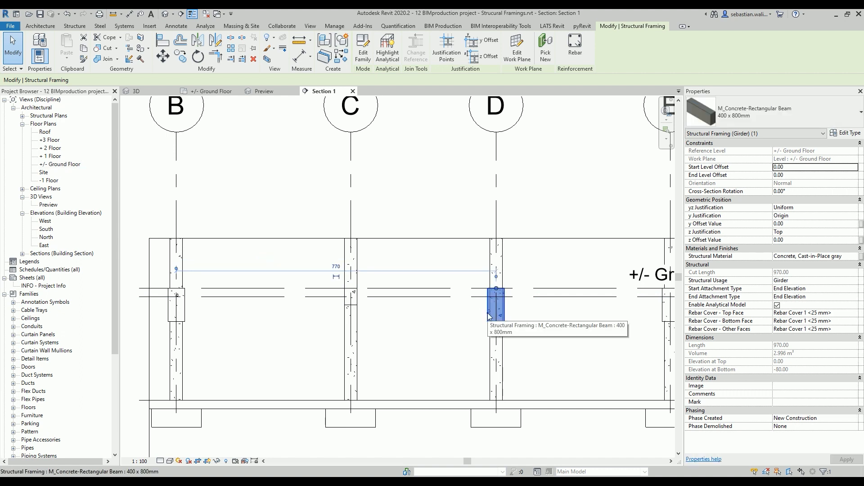
right_click(490, 317)
mouse_move(567, 209)
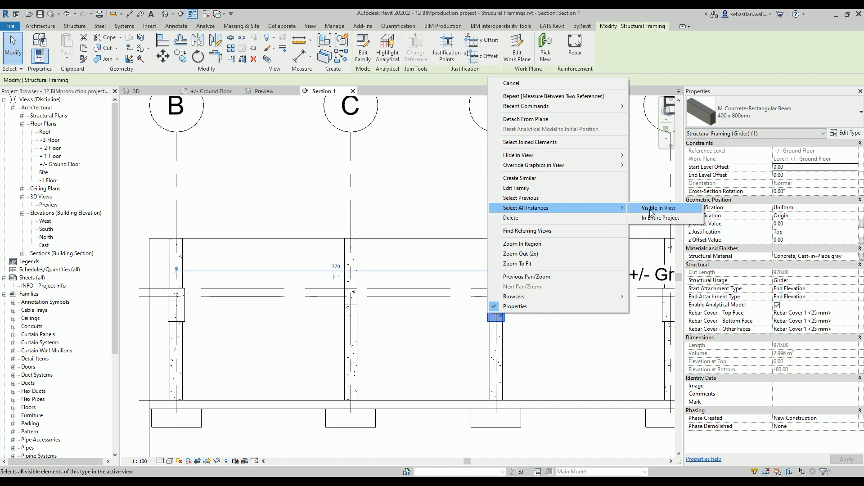
click(660, 220)
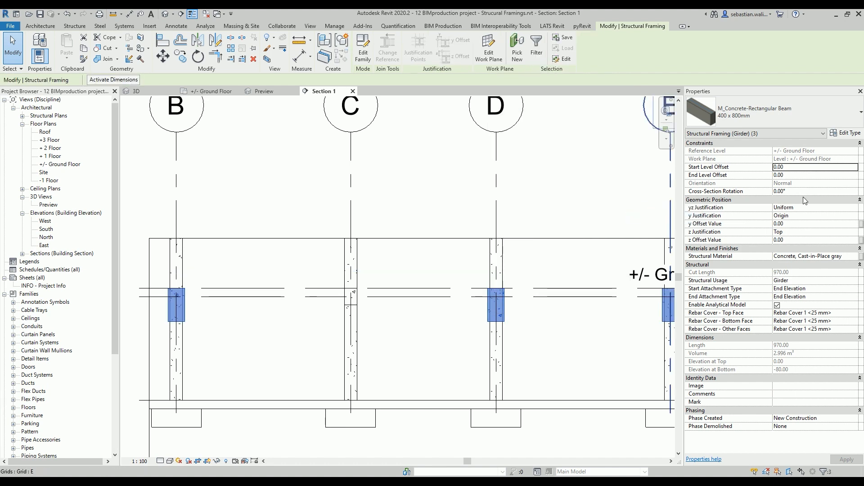
click(857, 115)
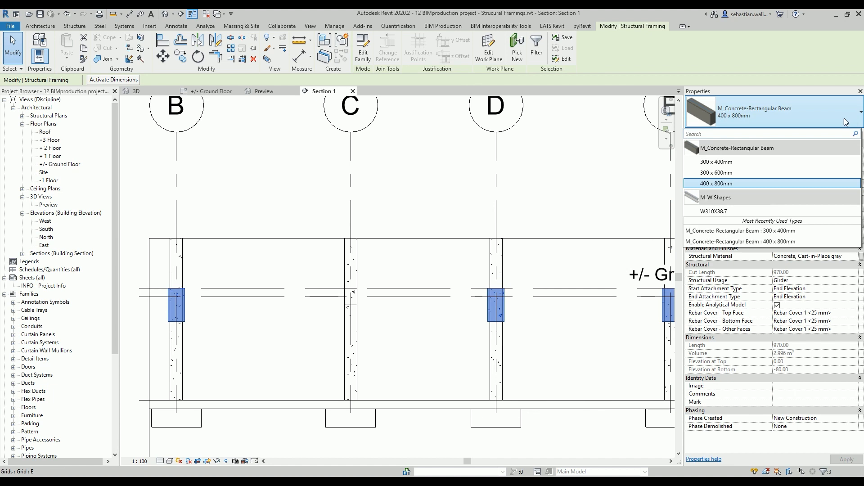
click(726, 163)
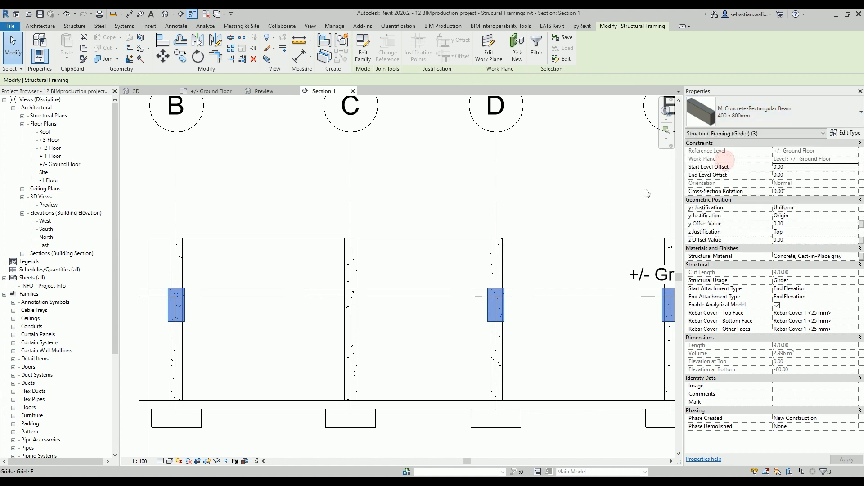
click(398, 327)
middle_drag(535, 296, 469, 299)
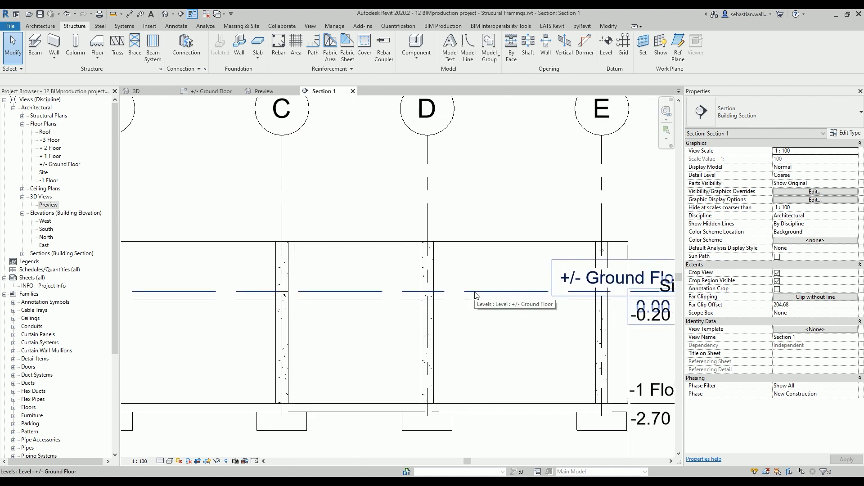
Step: Select all 300 x 400mm beams in the entire project and set their start and end level offsets to -10
click(432, 304)
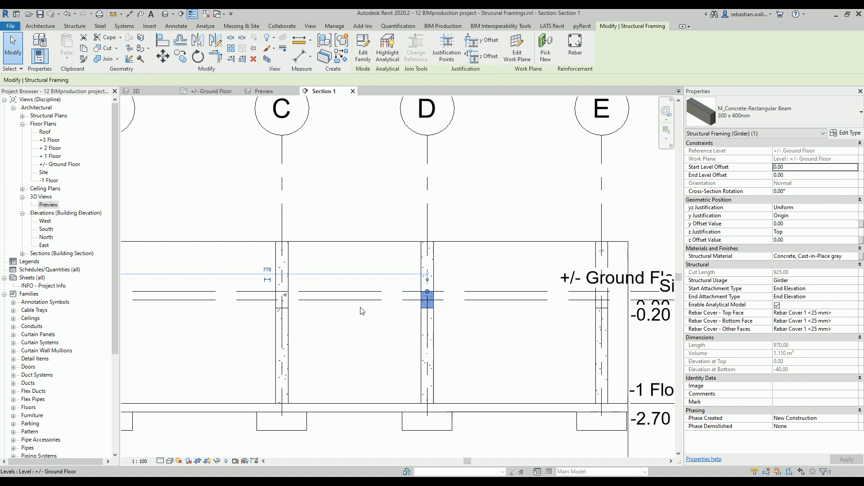
scroll(364, 310, down, 2)
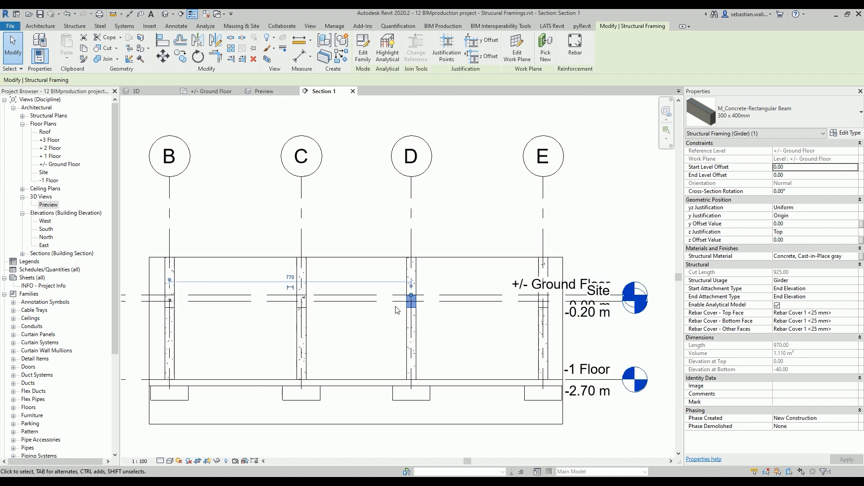
right_click(408, 305)
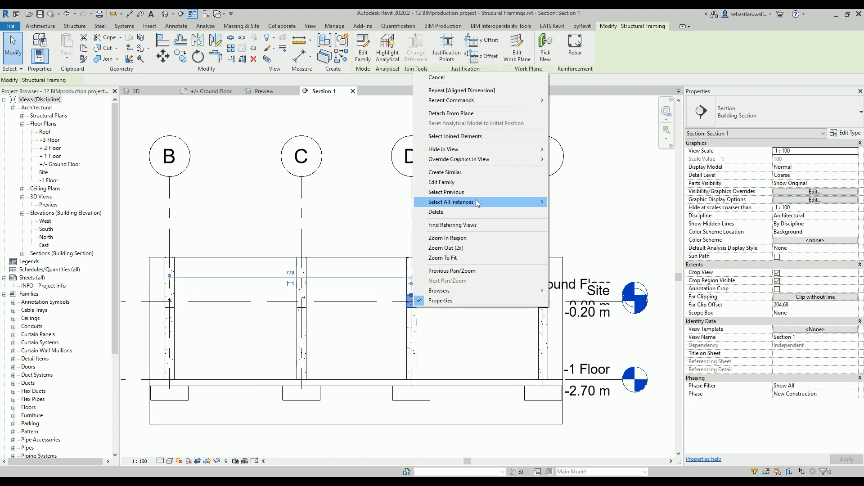
mouse_move(509, 202)
click(576, 212)
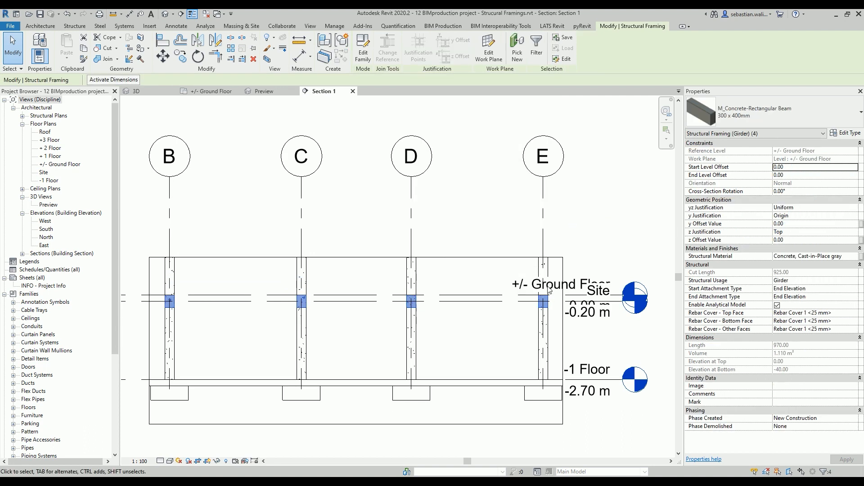
click(802, 168)
text(-10)
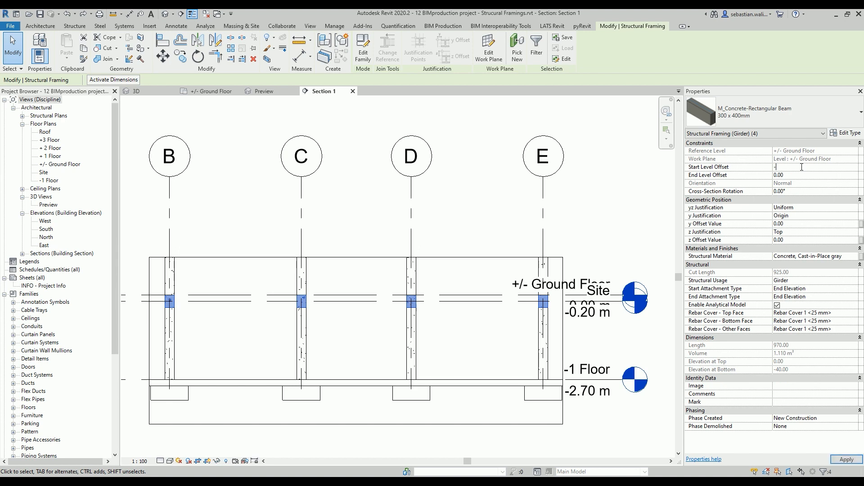
key(Return)
click(801, 167)
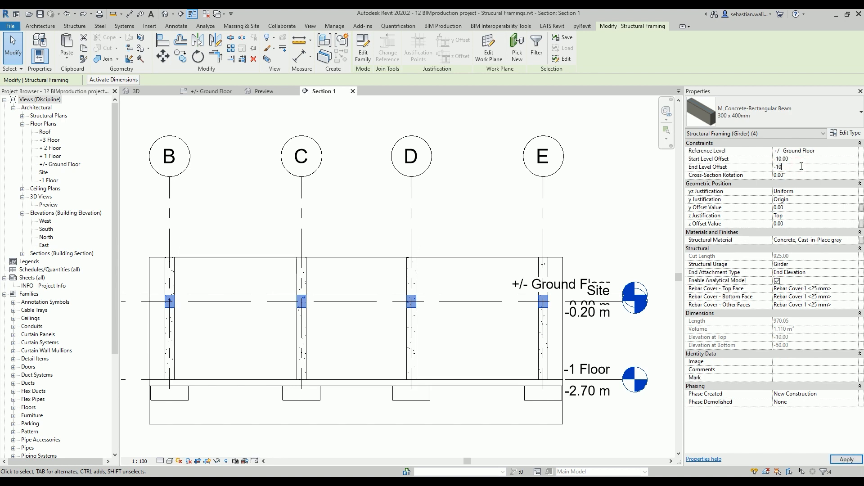
key(Return)
click(358, 322)
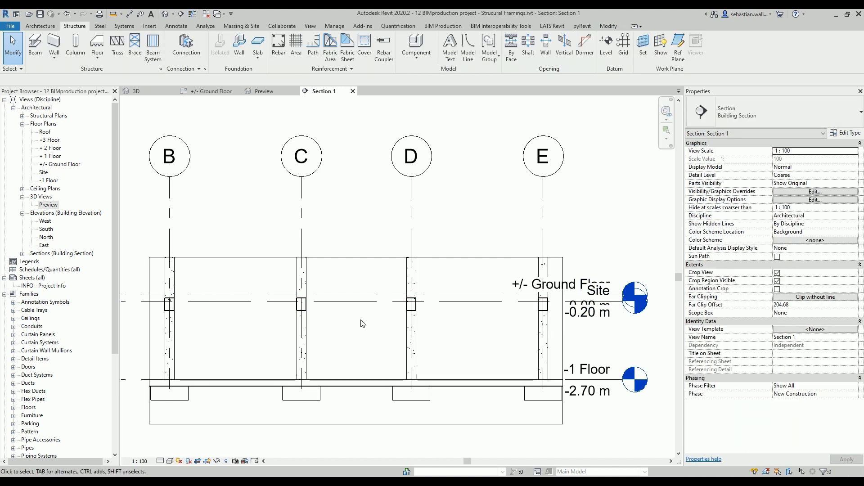
Step: Examine one beam up close in Section 1, checking its position at the column and its instance properties
scroll(297, 310, up, 3)
scroll(303, 316, up, 3)
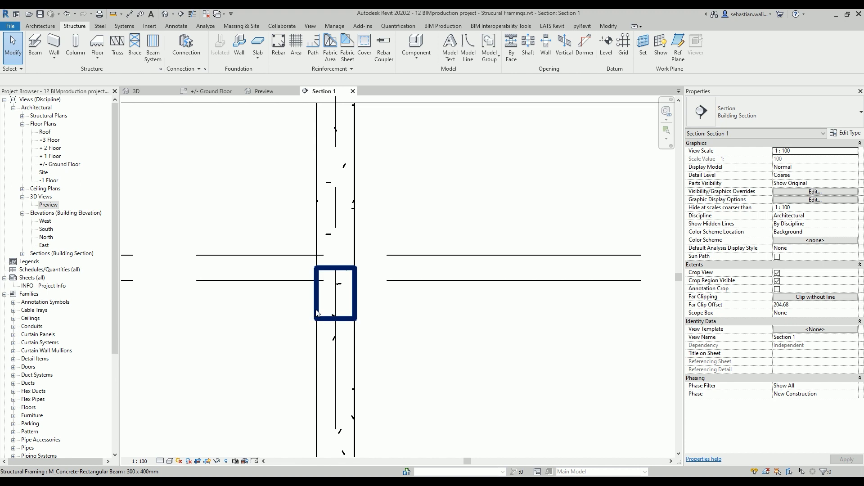
click(315, 312)
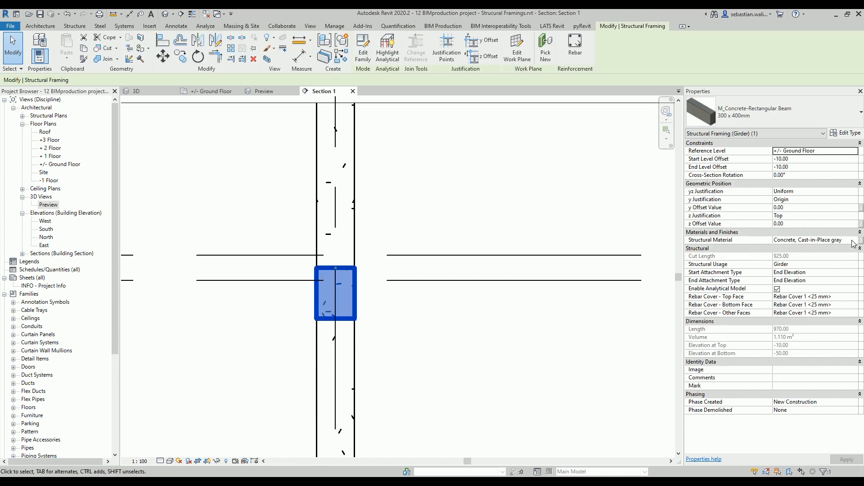
scroll(373, 346, down, 5)
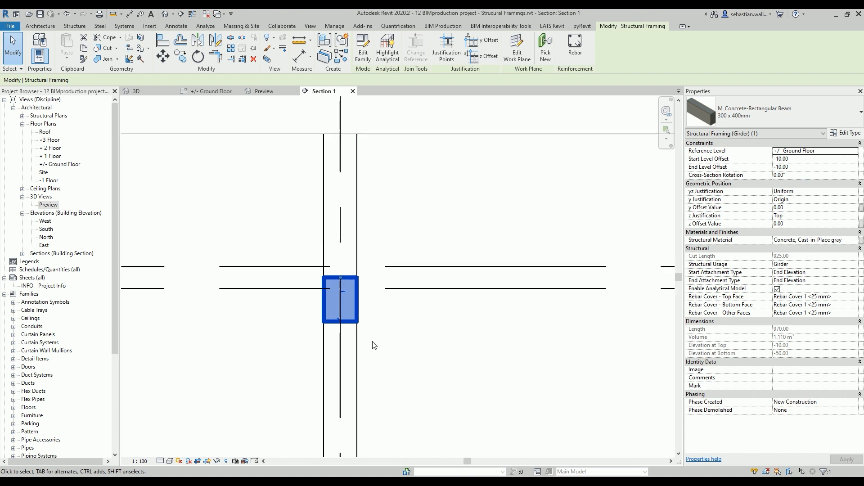
click(398, 347)
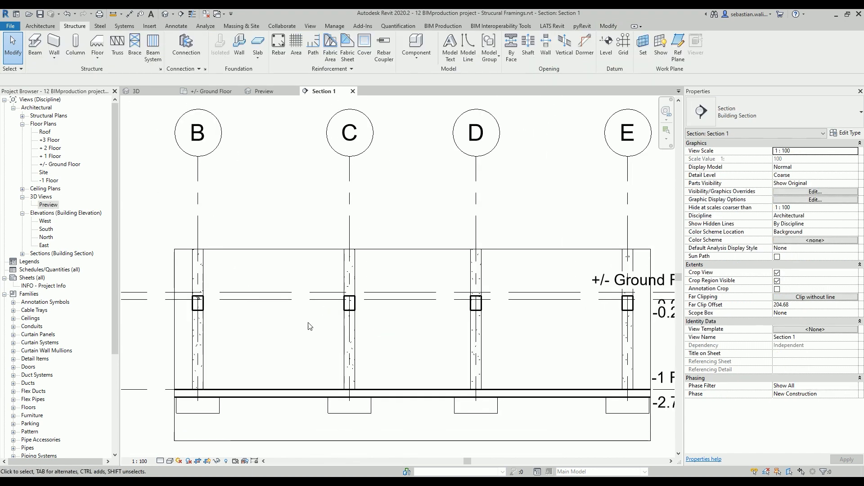
Step: Open the +/- Ground Floor plan and set its view depth level offset to -100 in the view range
double_click(63, 164)
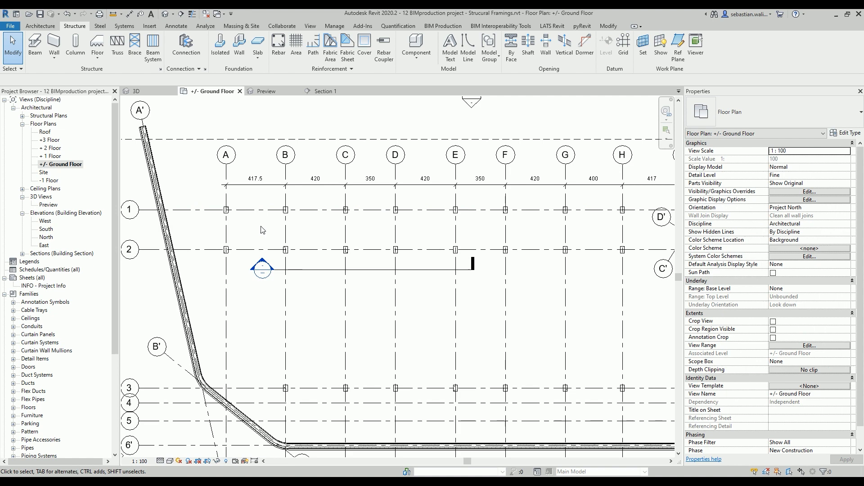
click(806, 345)
click(769, 151)
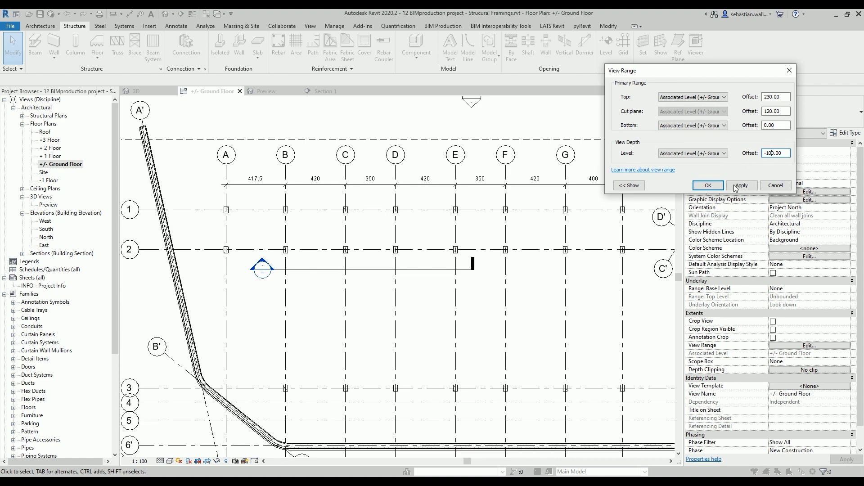
click(707, 185)
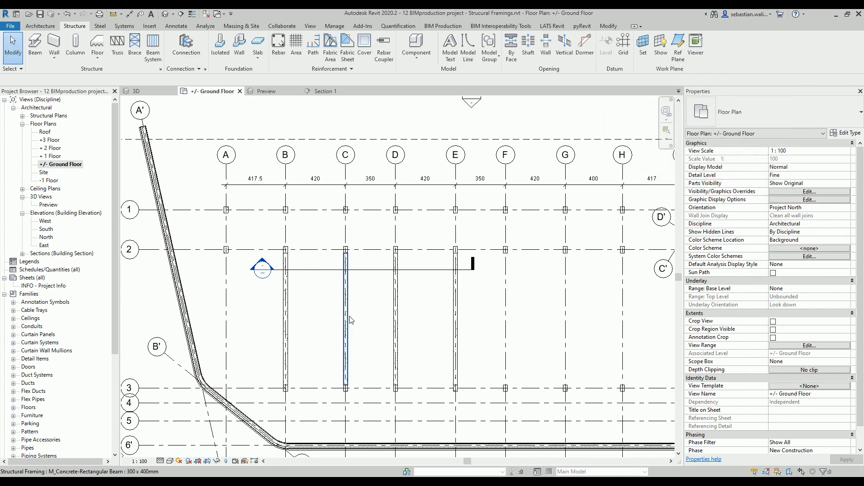
Step: Start a structural beam system on the ground floor plan with M_Concrete-Rectangular Beam : 300 x 400mm as its beam type
click(154, 53)
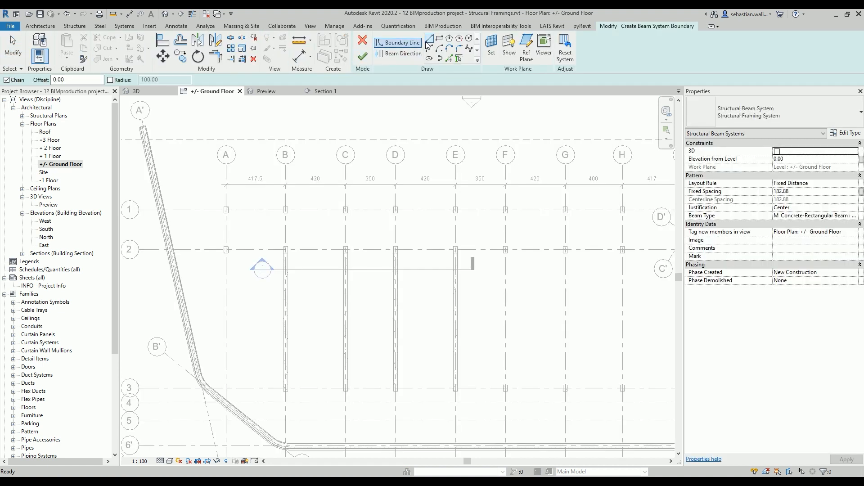
click(846, 216)
click(855, 217)
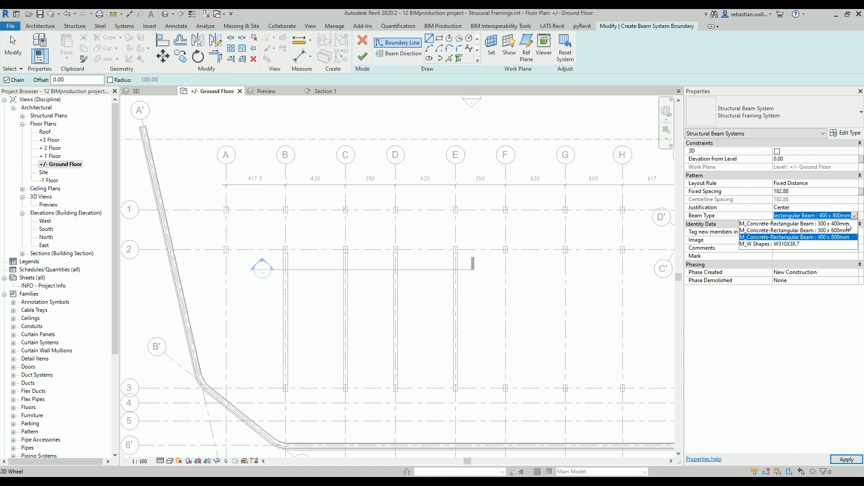
click(848, 225)
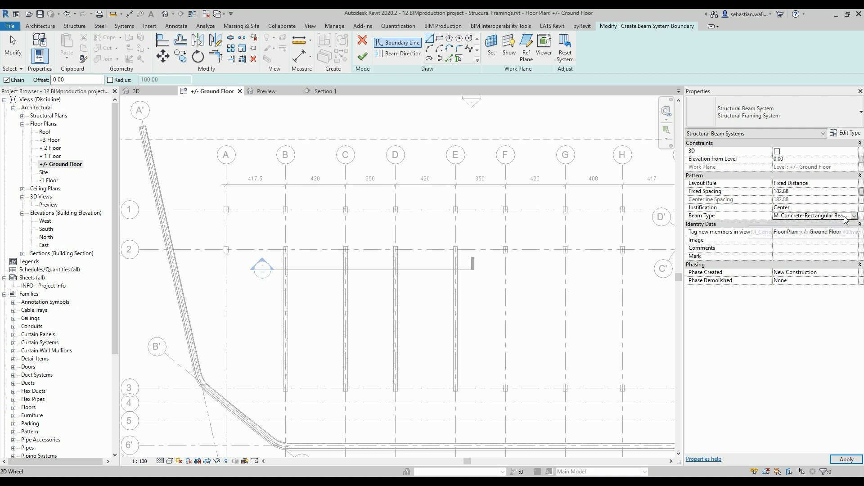
Step: Sketch a rectangular beam system boundary of about 390 x 1015 between the grid B and C beams, spanning rows 2 to 3
click(440, 39)
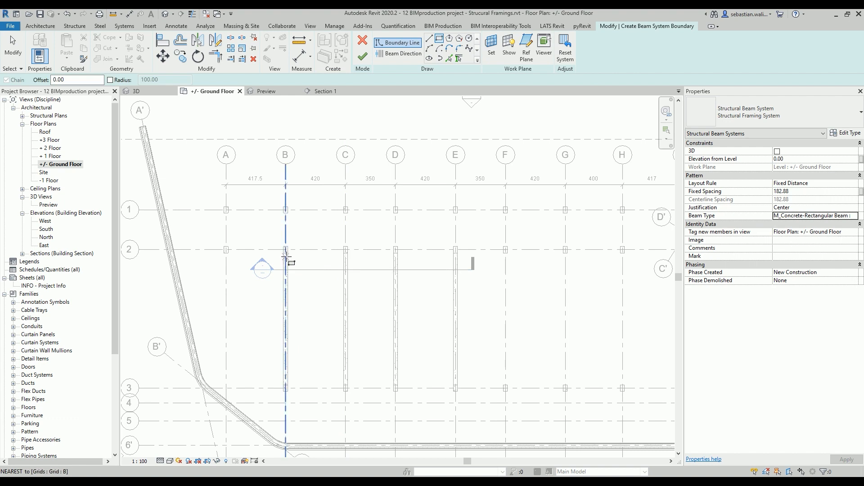
scroll(285, 256, up, 2)
middle_drag(378, 411, 377, 283)
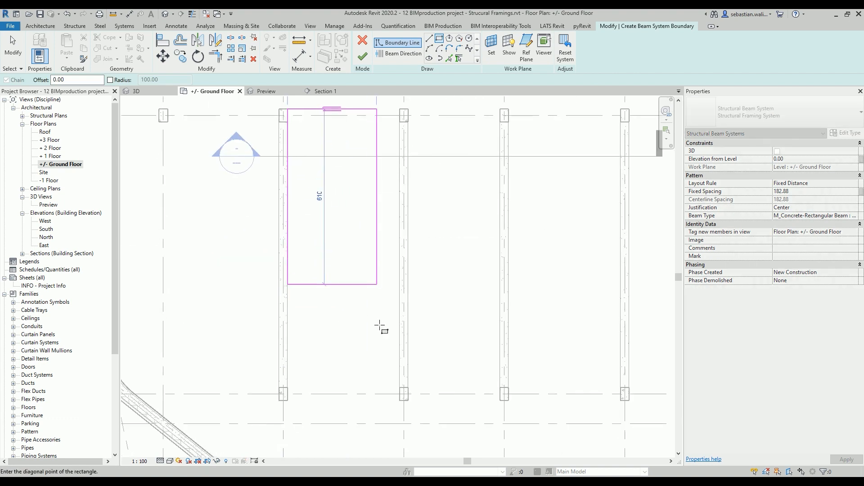
click(399, 401)
key(Escape)
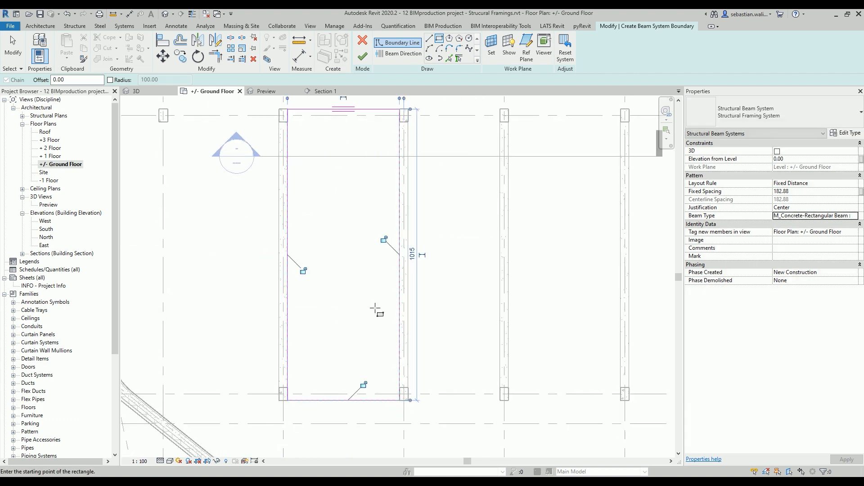
Step: Define the beam direction with a horizontal line about 190 long inside the boundary, and finish the beam system sketch
scroll(378, 309, down, 1)
click(359, 153)
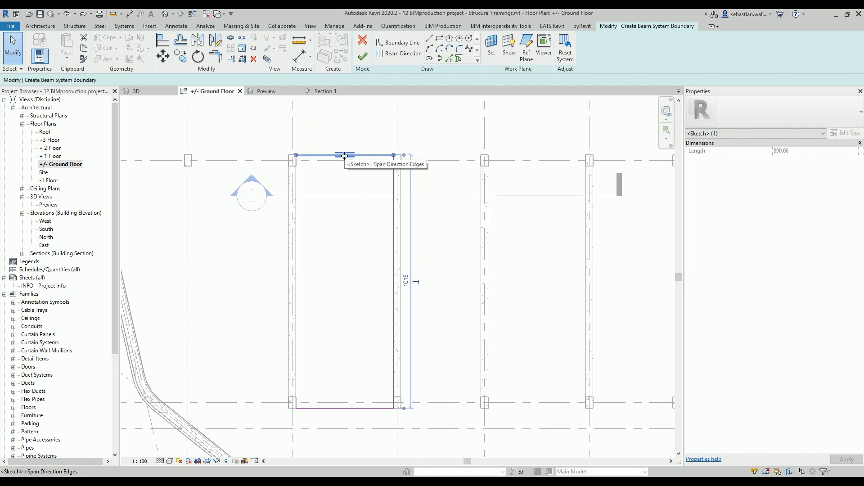
click(402, 55)
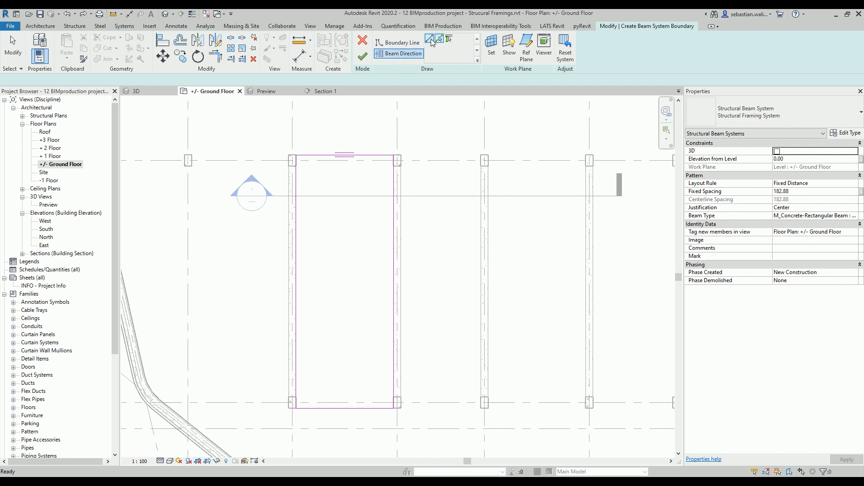
click(321, 280)
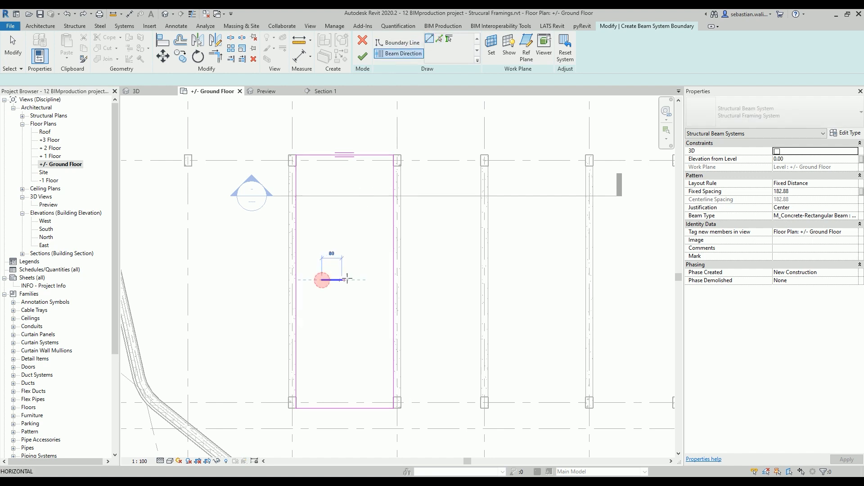
click(370, 280)
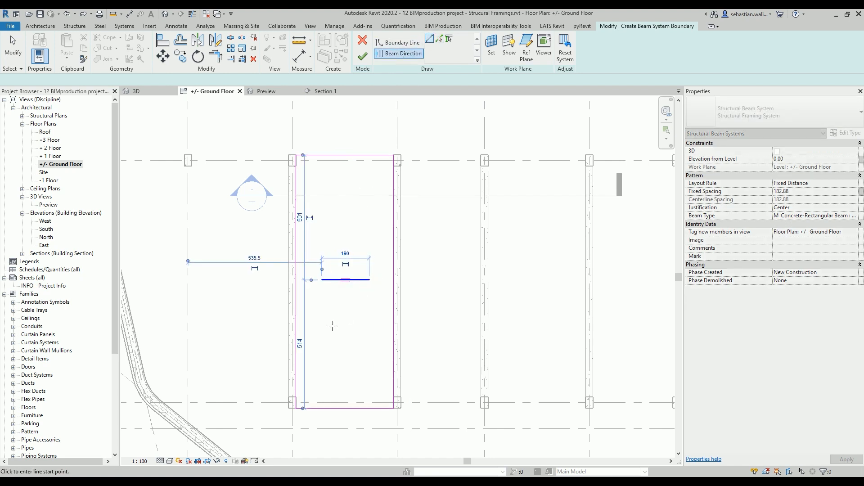
key(Return)
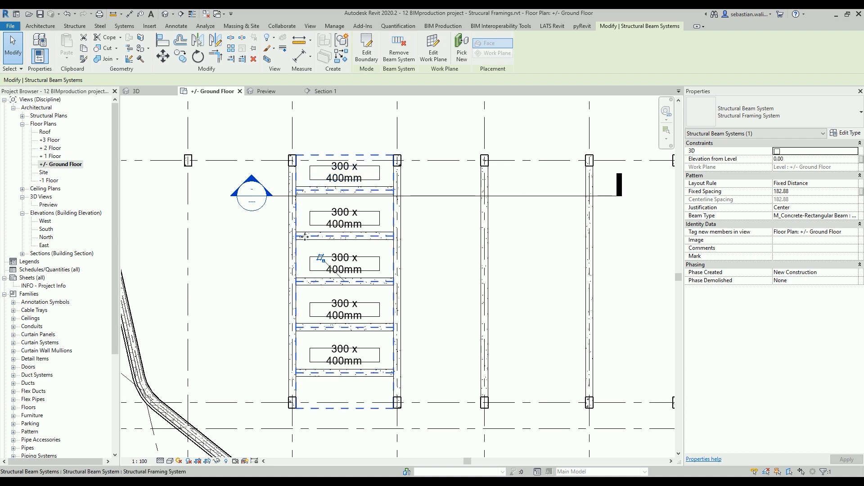
Step: Set the beam system's layout rule to Fixed Number with 3 lines, and inspect the beams in the Preview 3D view
click(851, 183)
click(854, 185)
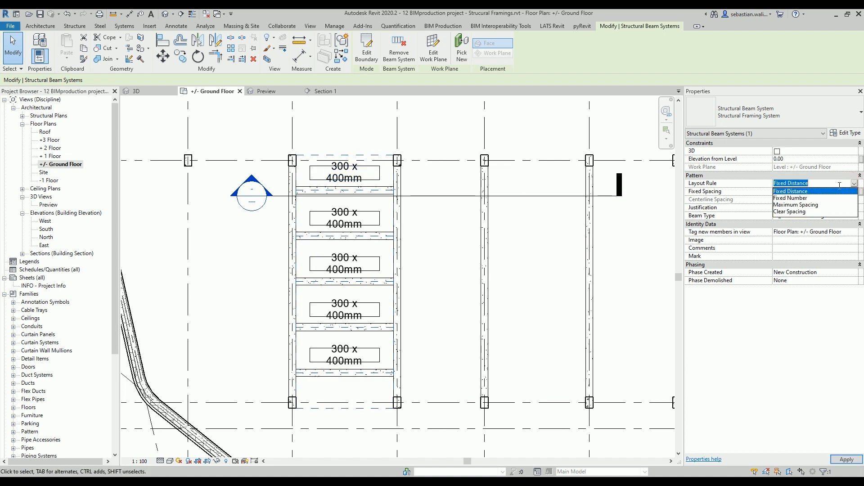
click(792, 198)
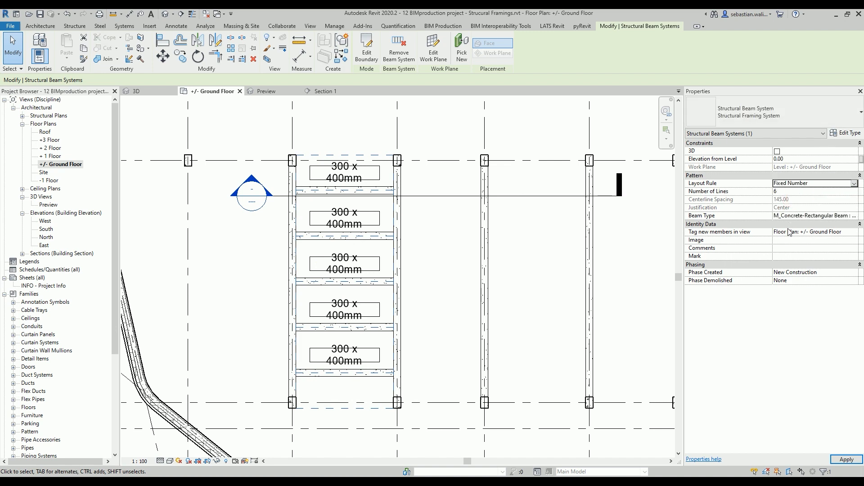
double_click(791, 192)
text(3)
click(439, 274)
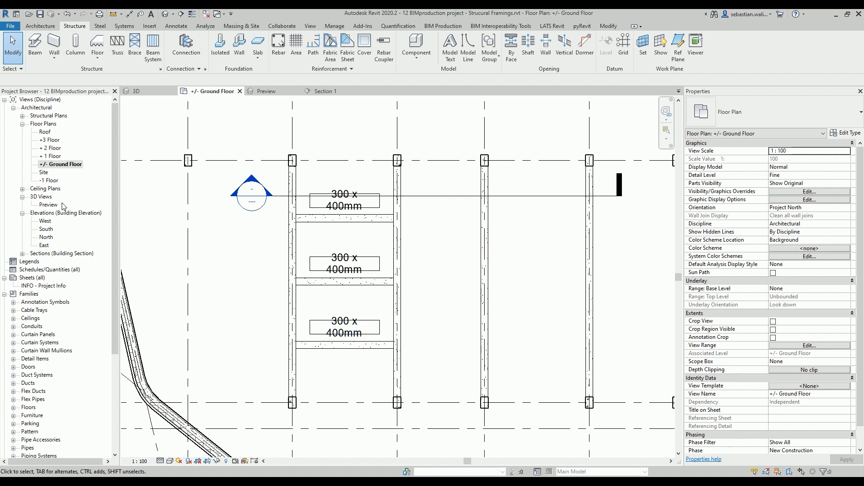
click(264, 91)
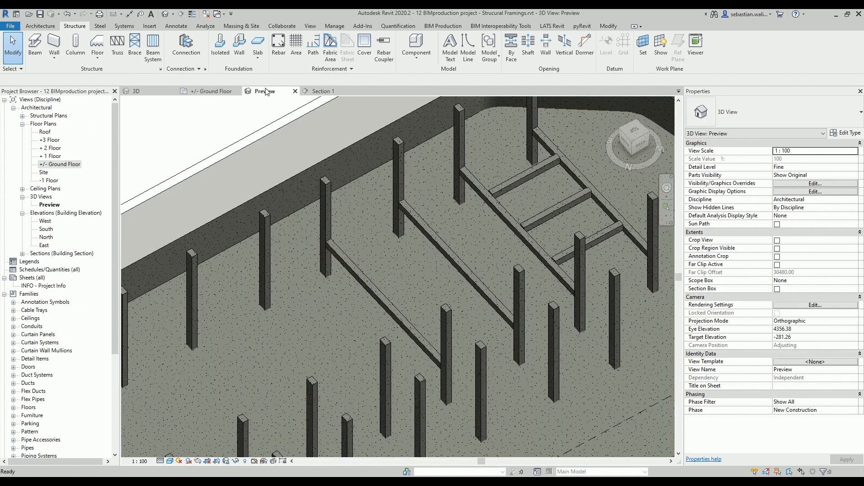
middle_drag(438, 210, 364, 232)
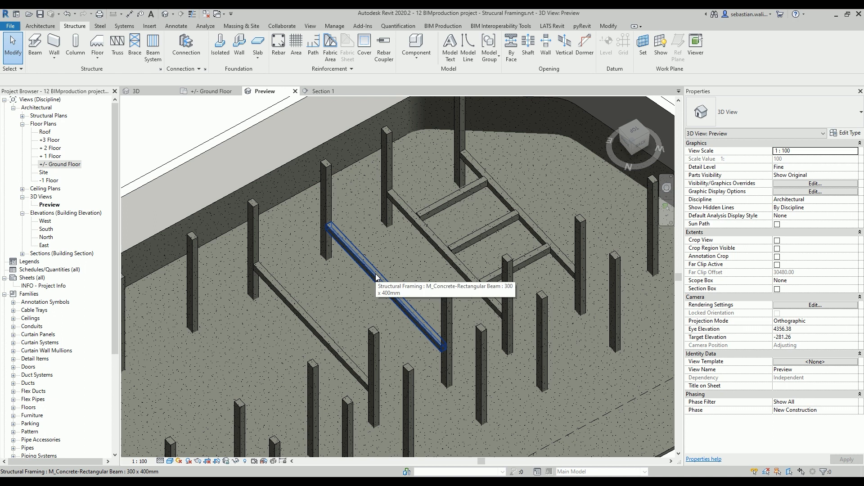
Step: In the demo project's 3D view, zoom in on the pergola by the orange door and select its 120x120 girder to inspect its properties
click(153, 90)
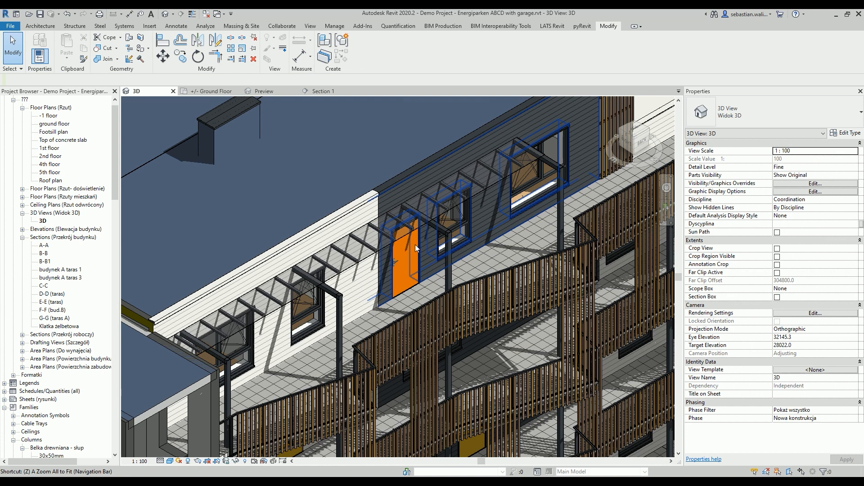
key(z)
key(r)
drag(358, 166, 499, 301)
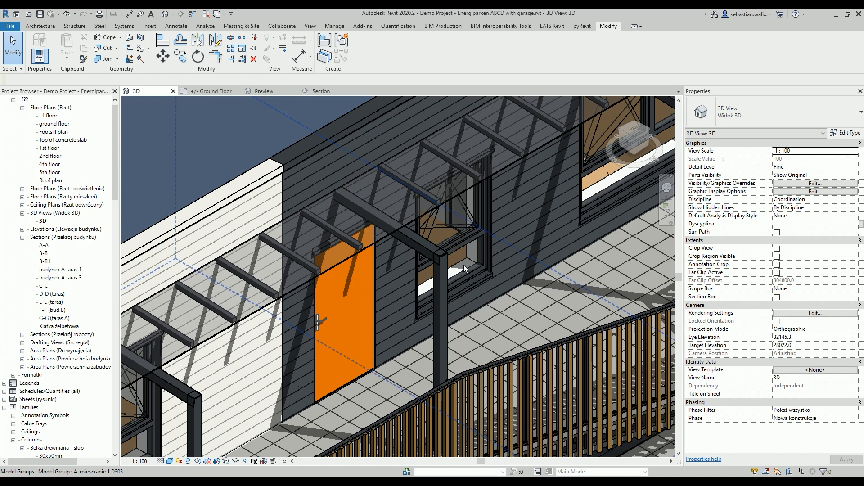
click(417, 245)
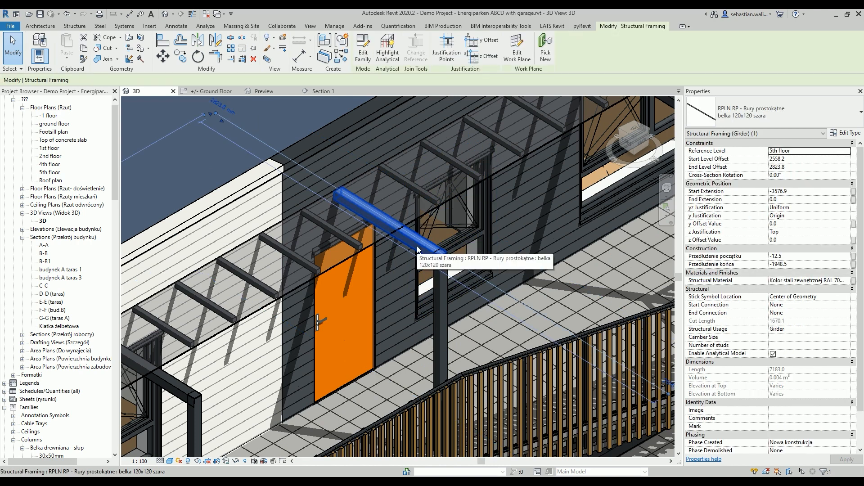